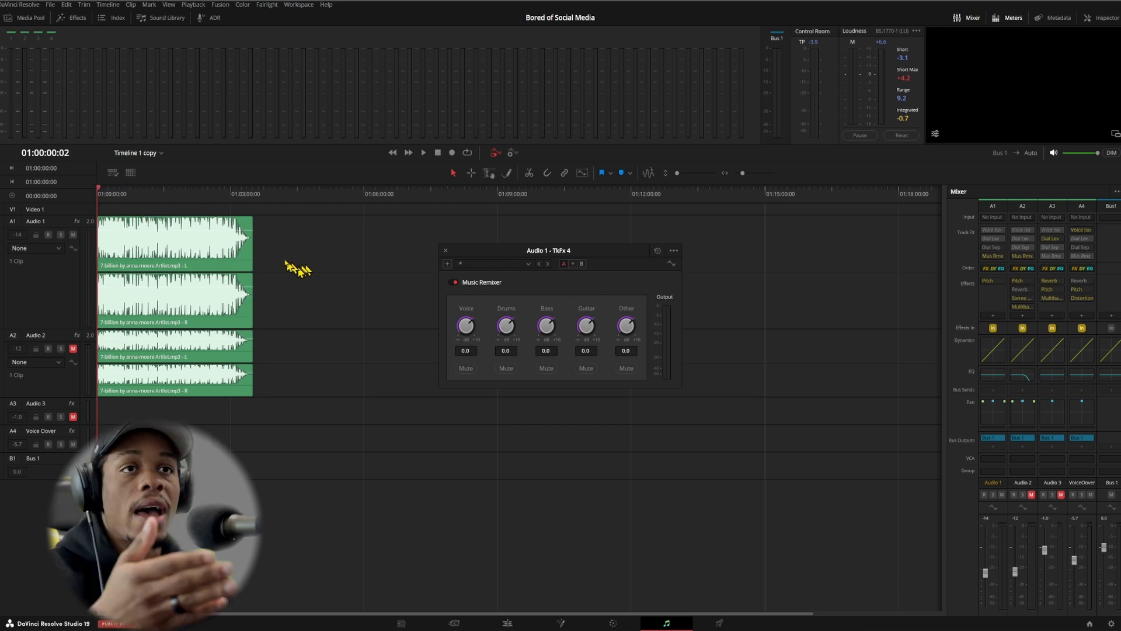
Bypass Audio 1's Music Remixer track effect, closing its stem controls window.
{"action": "left_click", "coordinate": [986, 256]}
Bypass Audio 2's Music Remixer, save the project, and play a stretch of the unprocessed song.
{"action": "left_click", "coordinate": [1016, 257]}
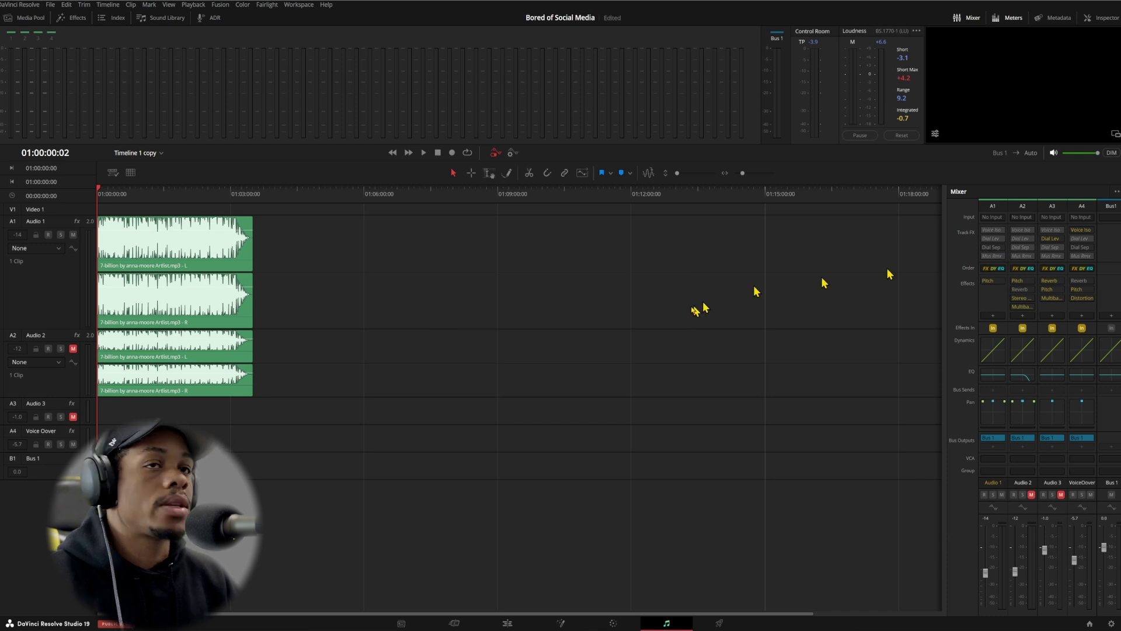
{"action": "key", "text": "ctrl+s"}
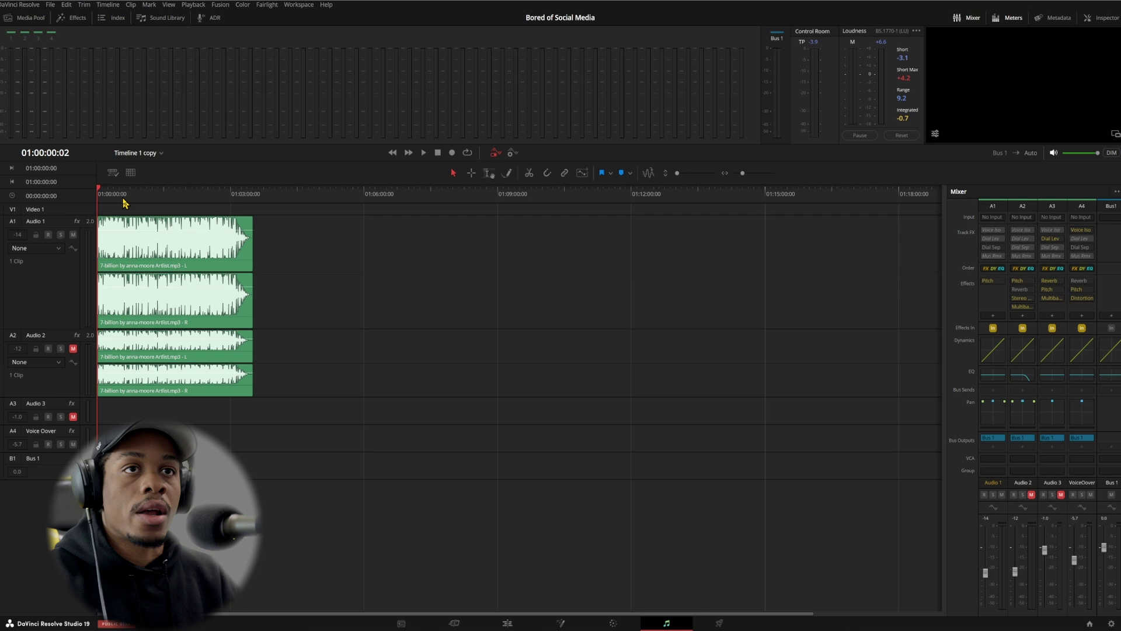
{"action": "key", "text": "space"}
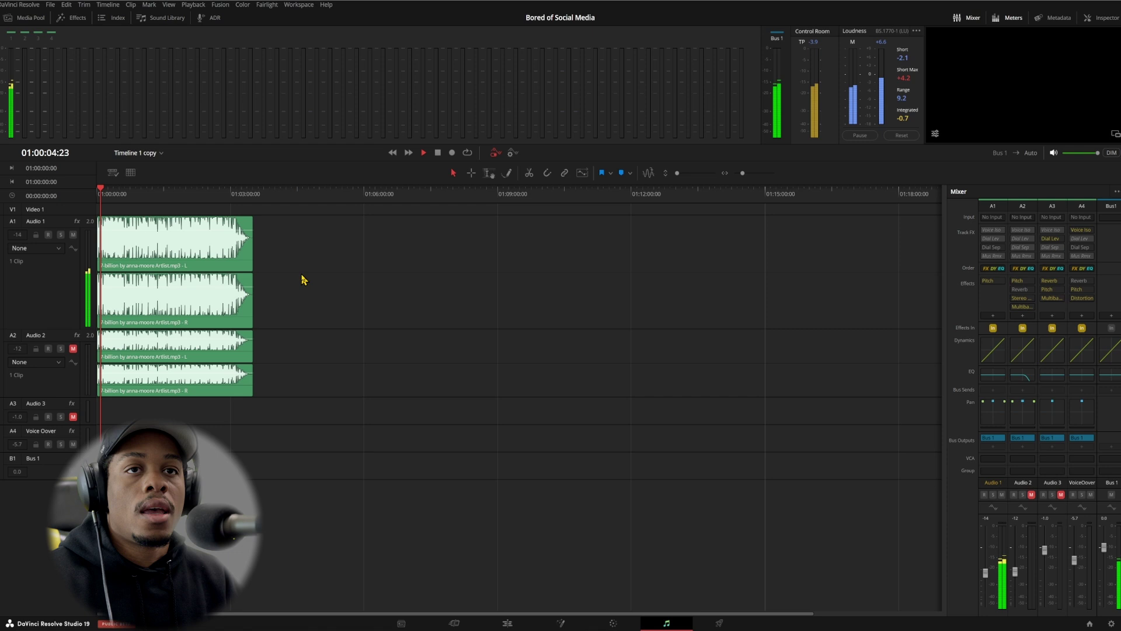
{"action": "key", "text": "space"}
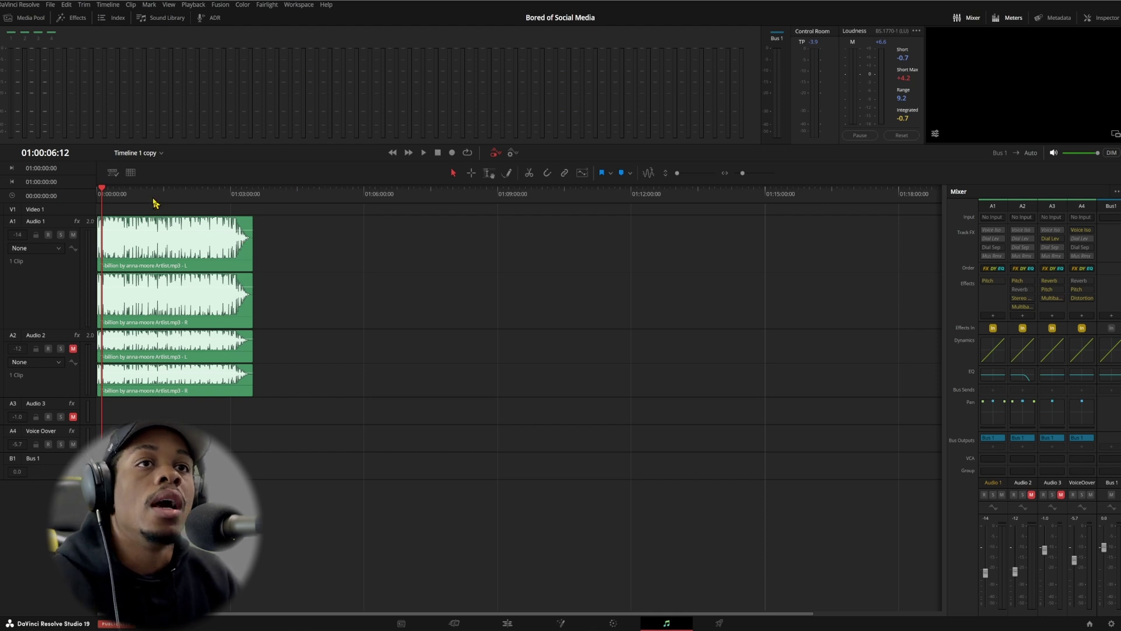
{"action": "left_click", "coordinate": [114, 197]}
{"action": "key", "text": "space"}
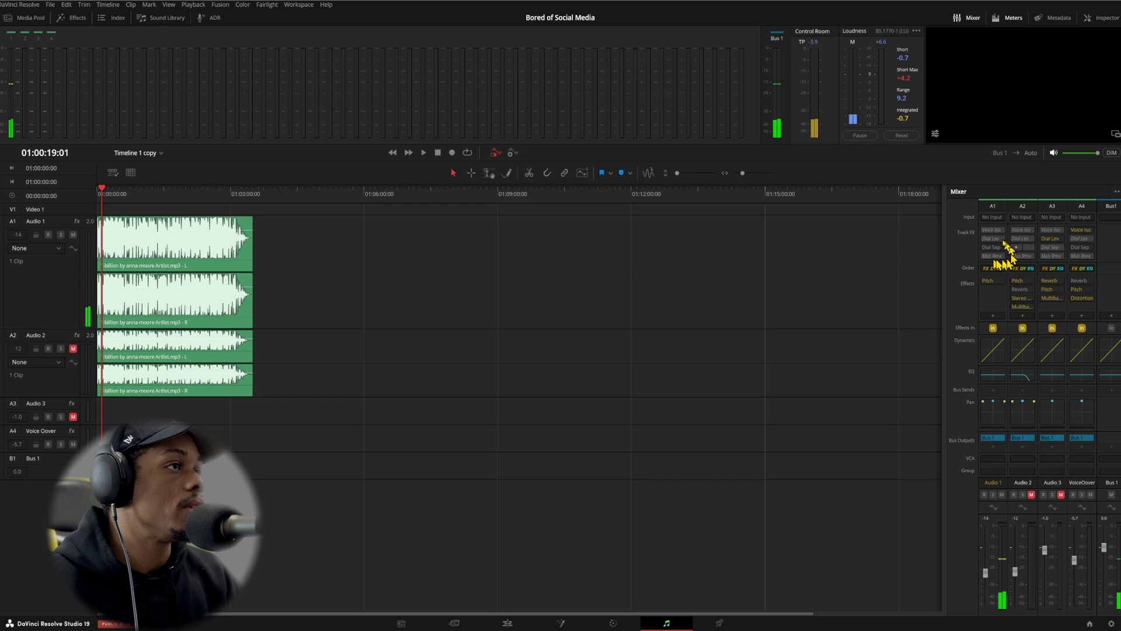
{"action": "left_click", "coordinate": [508, 624]}
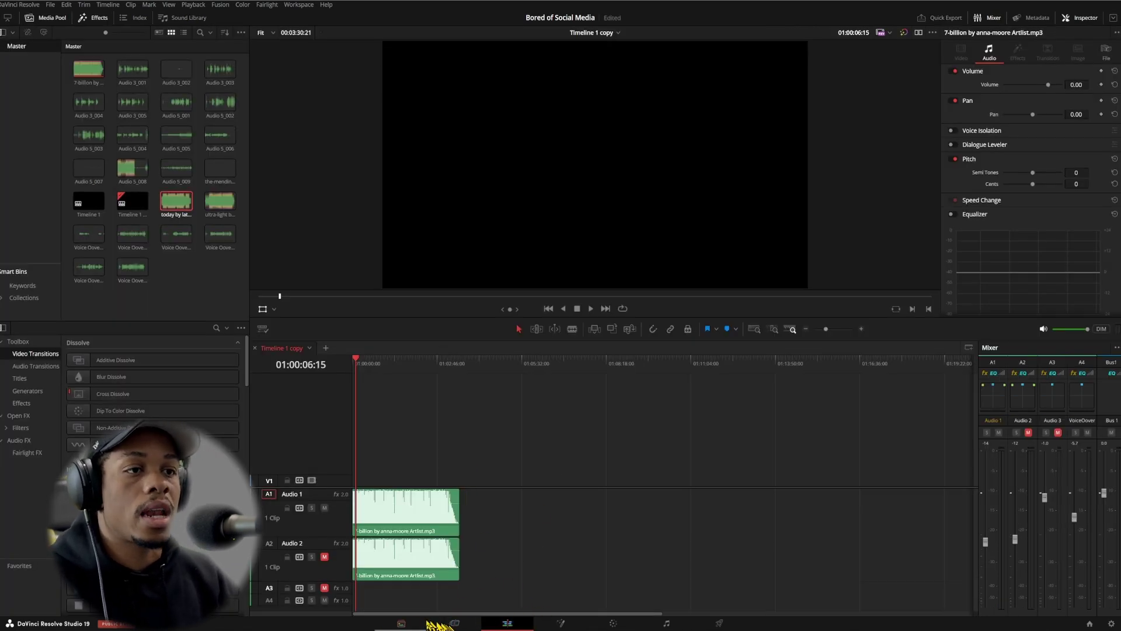
{"action": "left_click", "coordinate": [412, 623]}
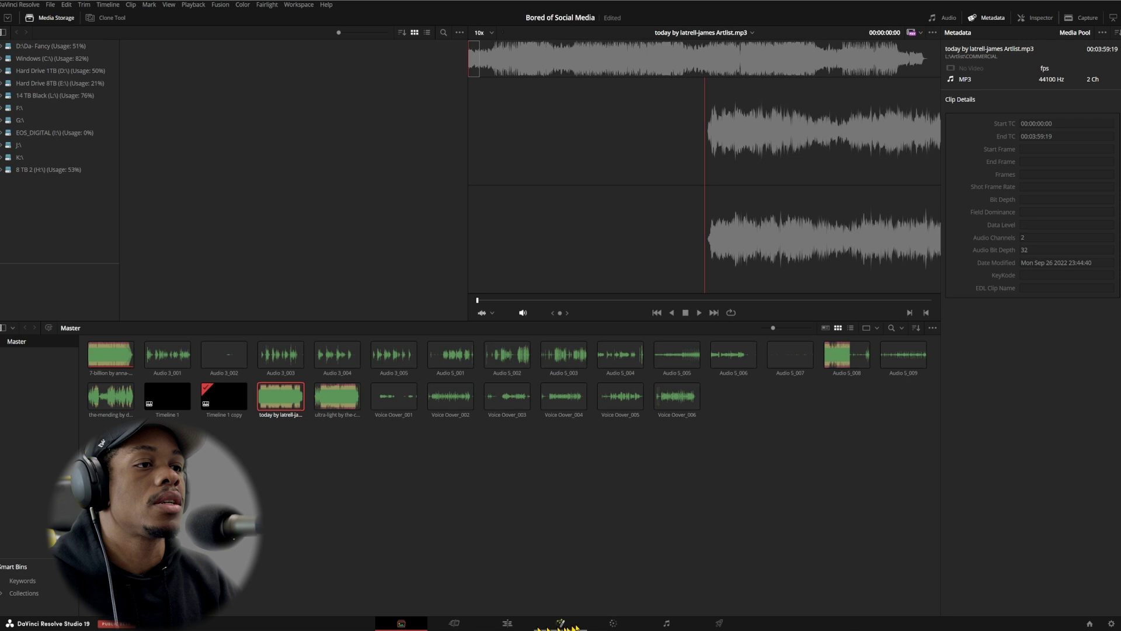
{"action": "left_click", "coordinate": [666, 624]}
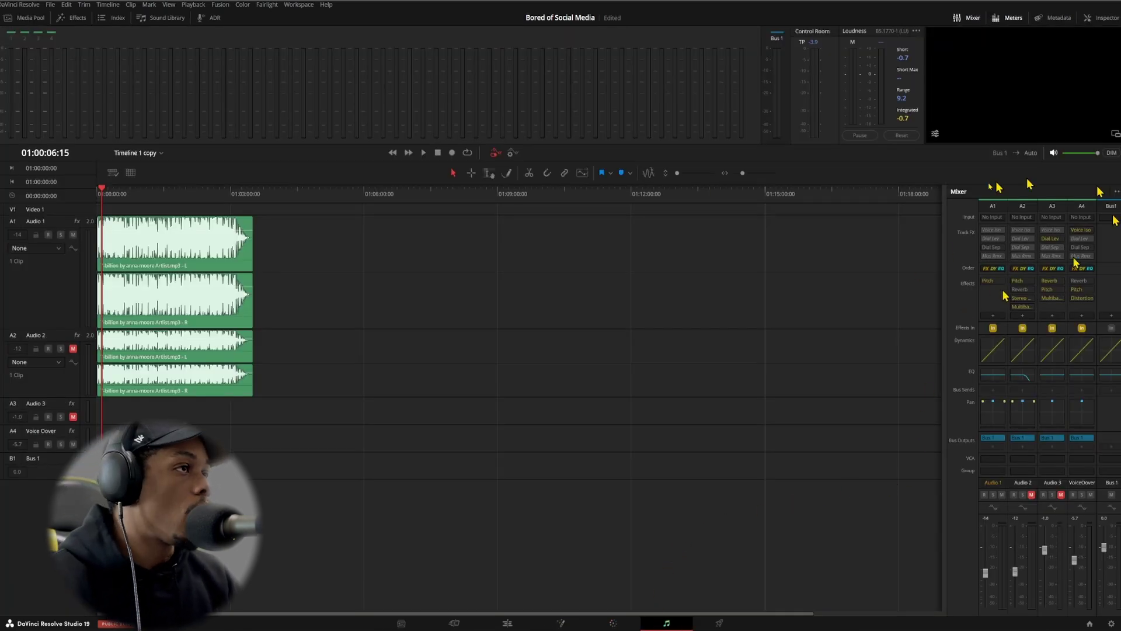
Check the mixer's Visible Track FX: Voice Isolation, Dialogue Leveler, Dialogue Separator and Music Remixer shown, Ducker hidden.
{"action": "left_click", "coordinate": [1116, 191]}
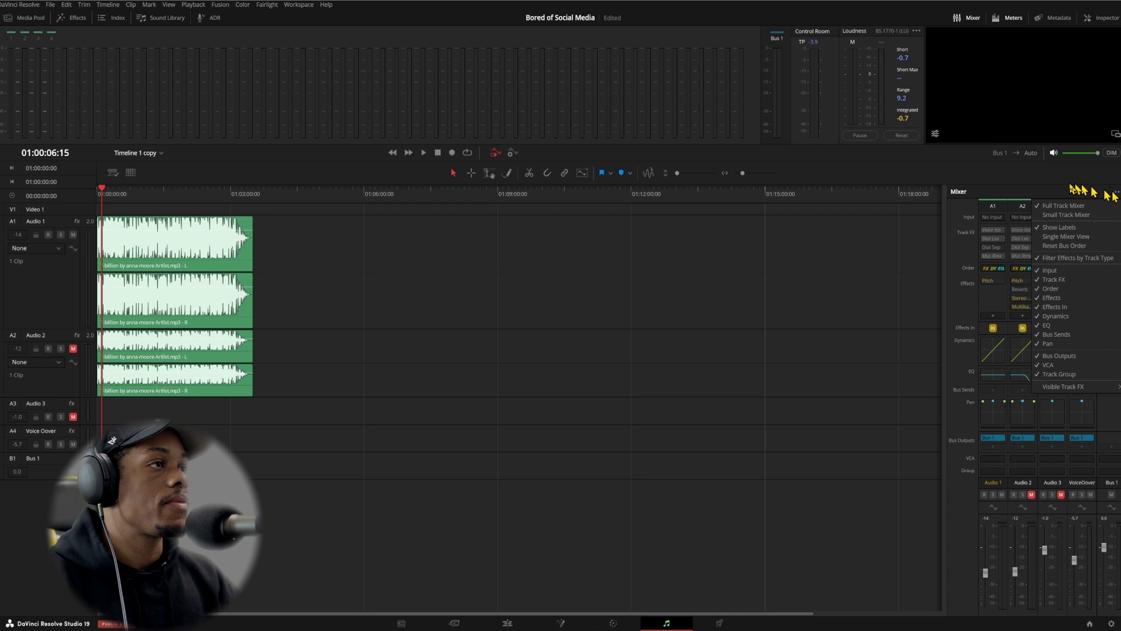
{"action": "left_click", "coordinate": [1115, 195]}
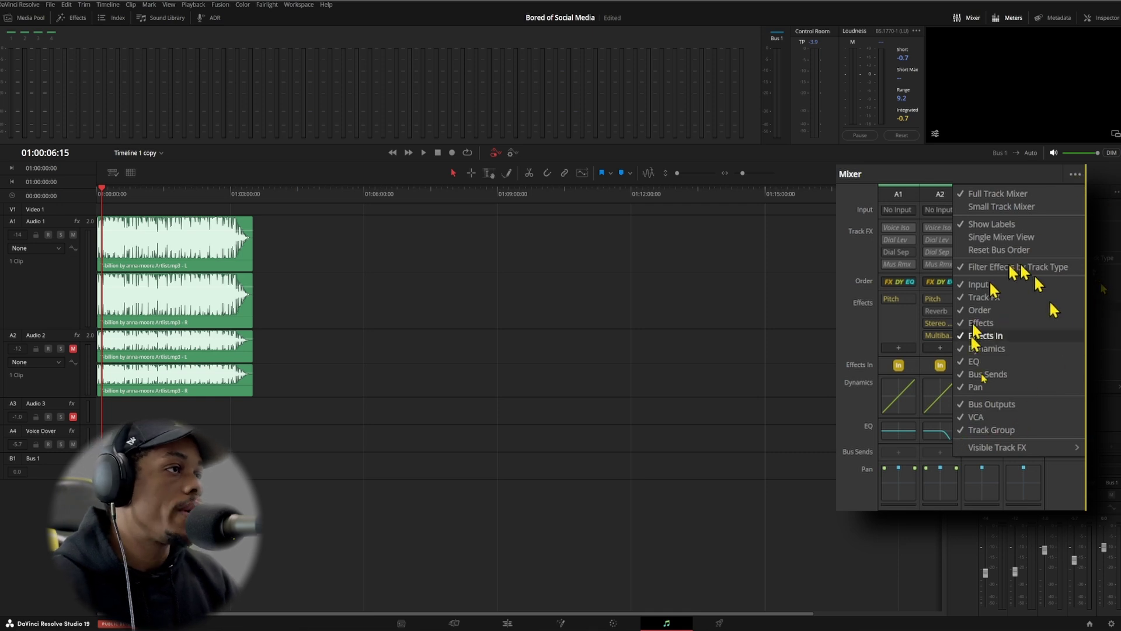
{"action": "mouse_move", "coordinate": [1012, 453]}
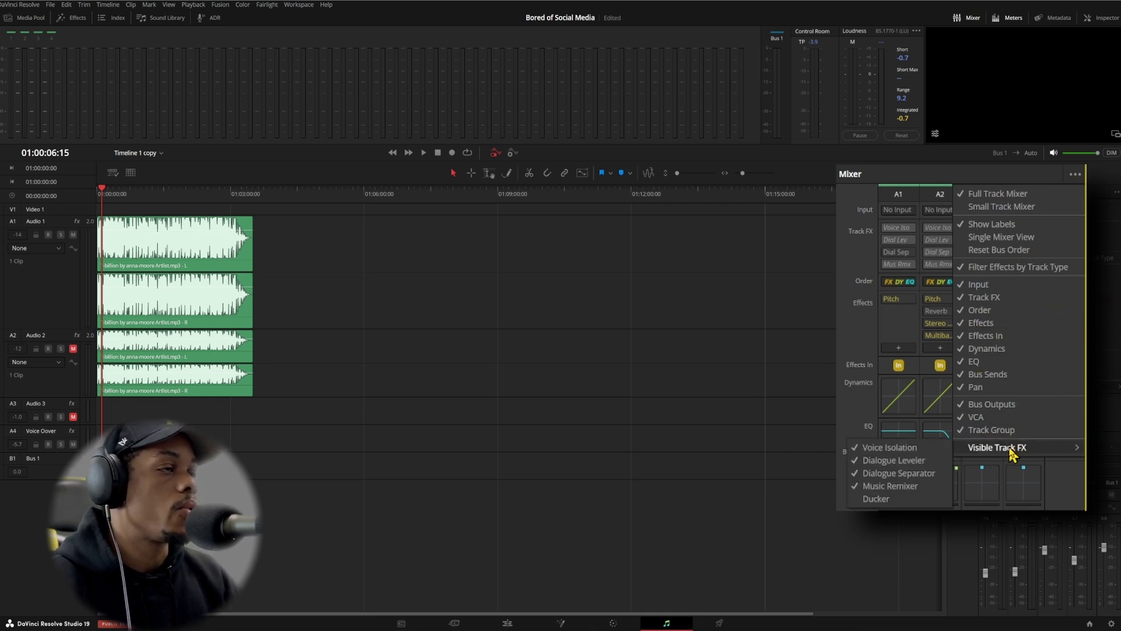
{"action": "left_click", "coordinate": [919, 448]}
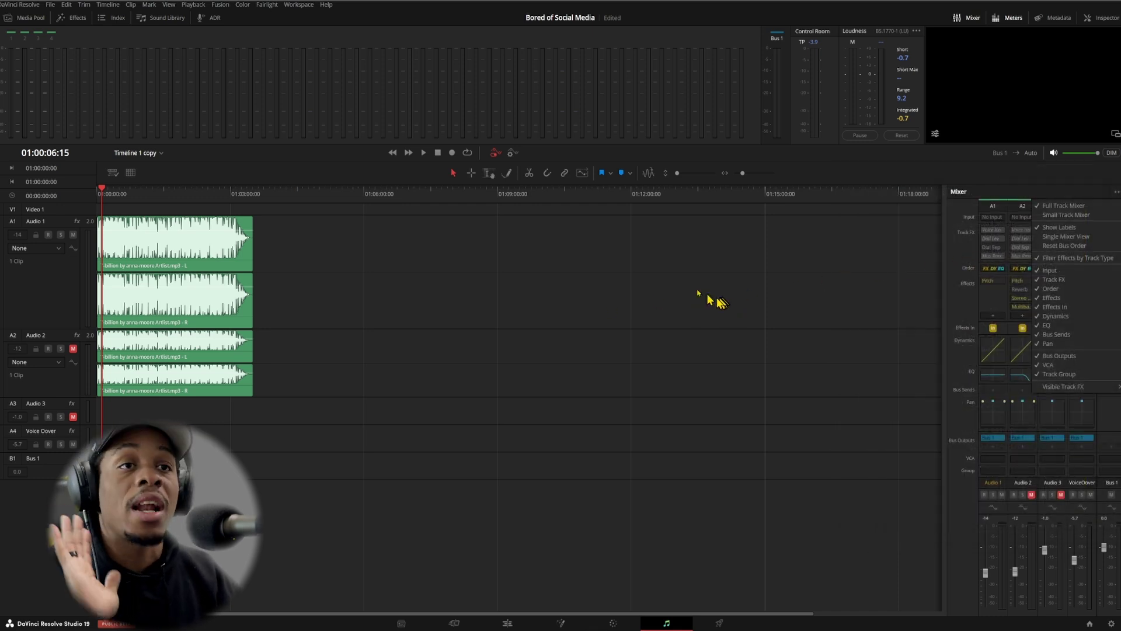
Play the song briefly from about 50 seconds, then re-enable and open Audio 1's Music Remixer.
{"action": "left_click_drag", "start_coordinate": [110, 201], "coordinate": [97, 205]}
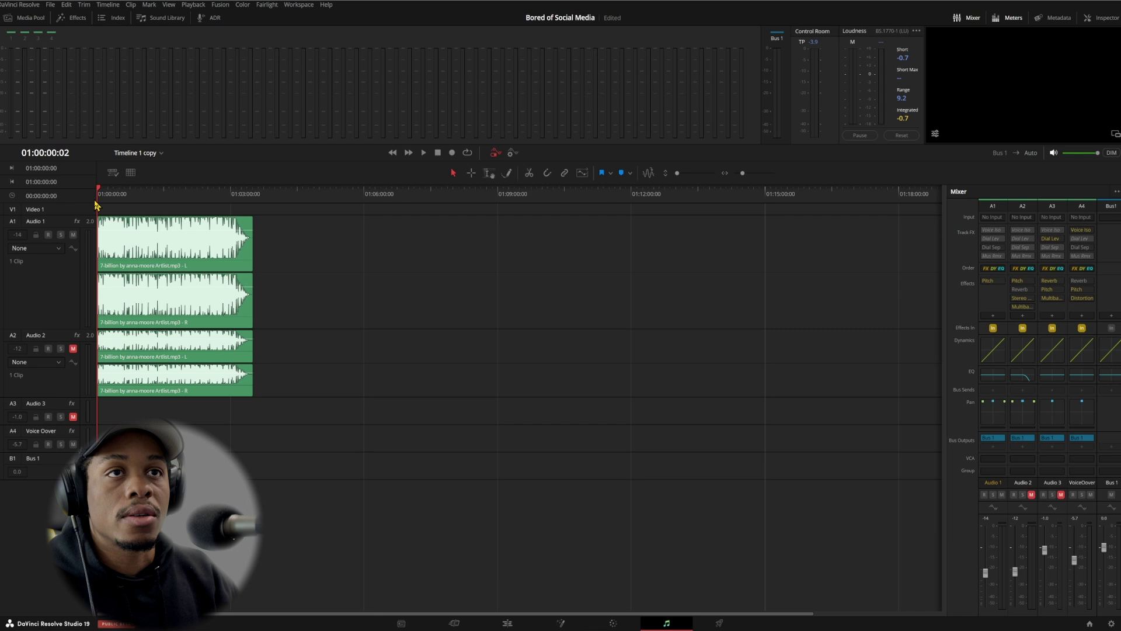
{"action": "left_click", "coordinate": [134, 200]}
{"action": "key", "text": "space"}
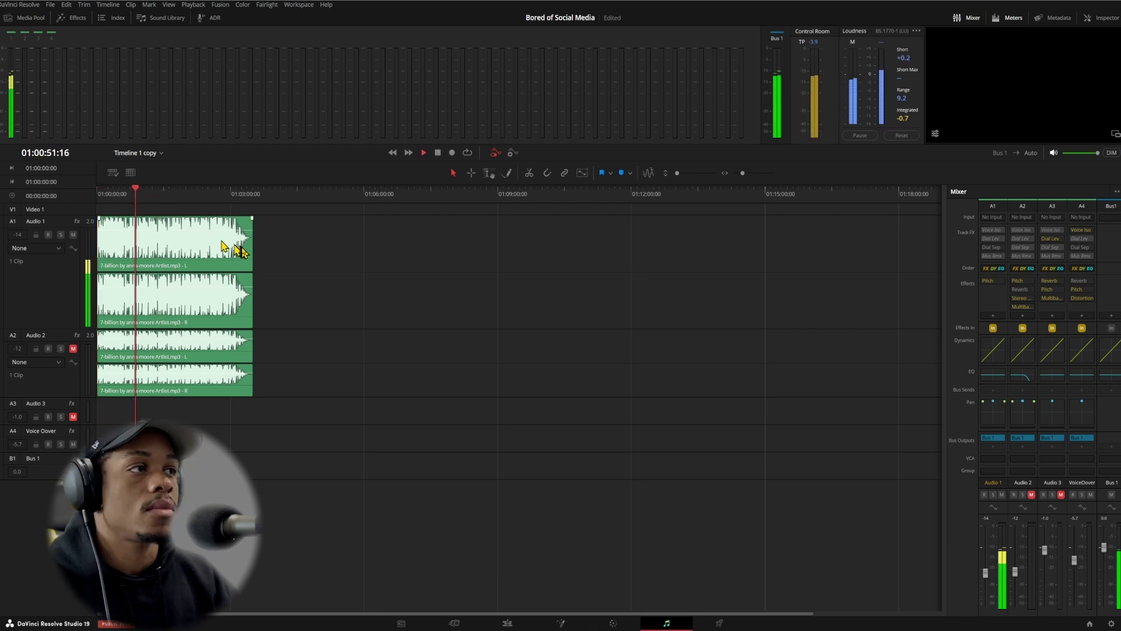
{"action": "key", "text": "space"}
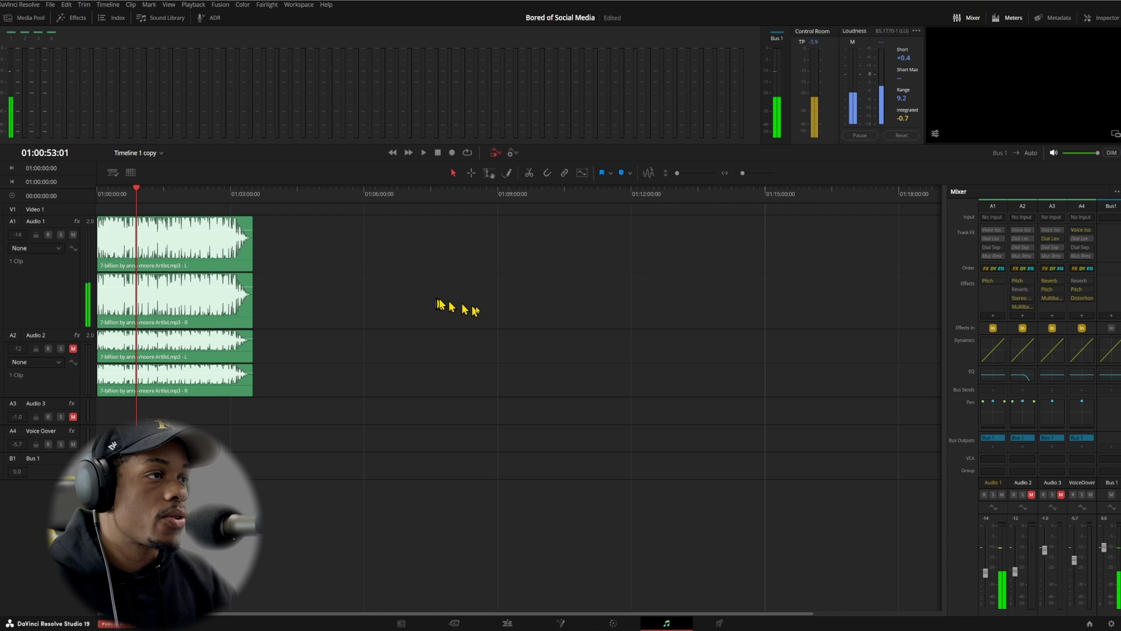
{"action": "left_click", "coordinate": [999, 258]}
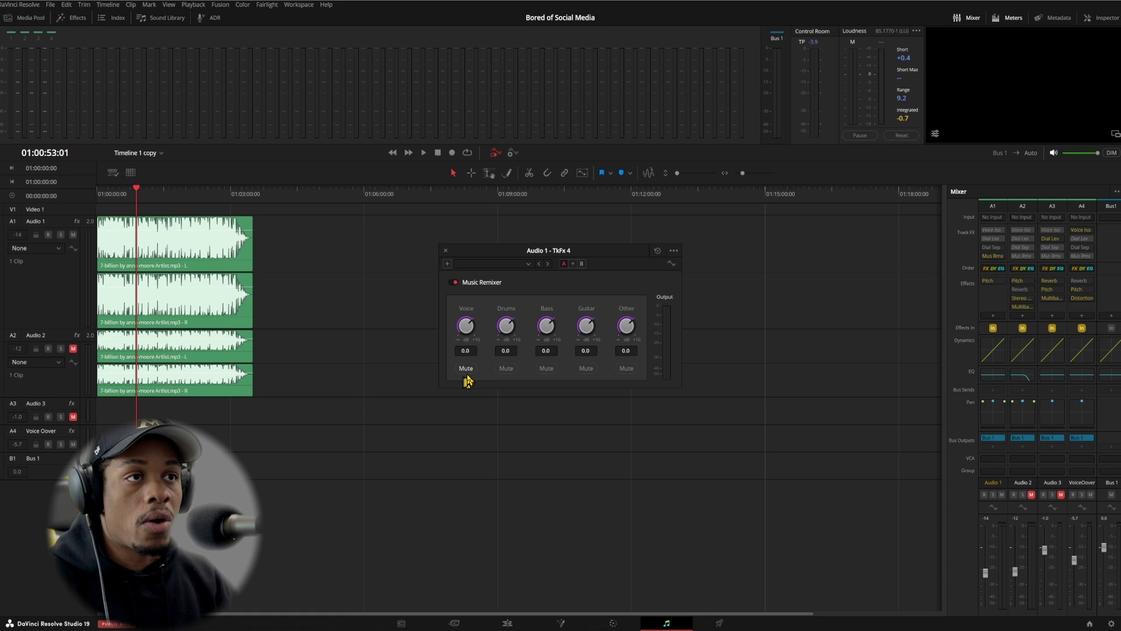
Mute the Voice stem in Audio 1's Music Remixer and play the song to hear it.
{"action": "left_click", "coordinate": [466, 369]}
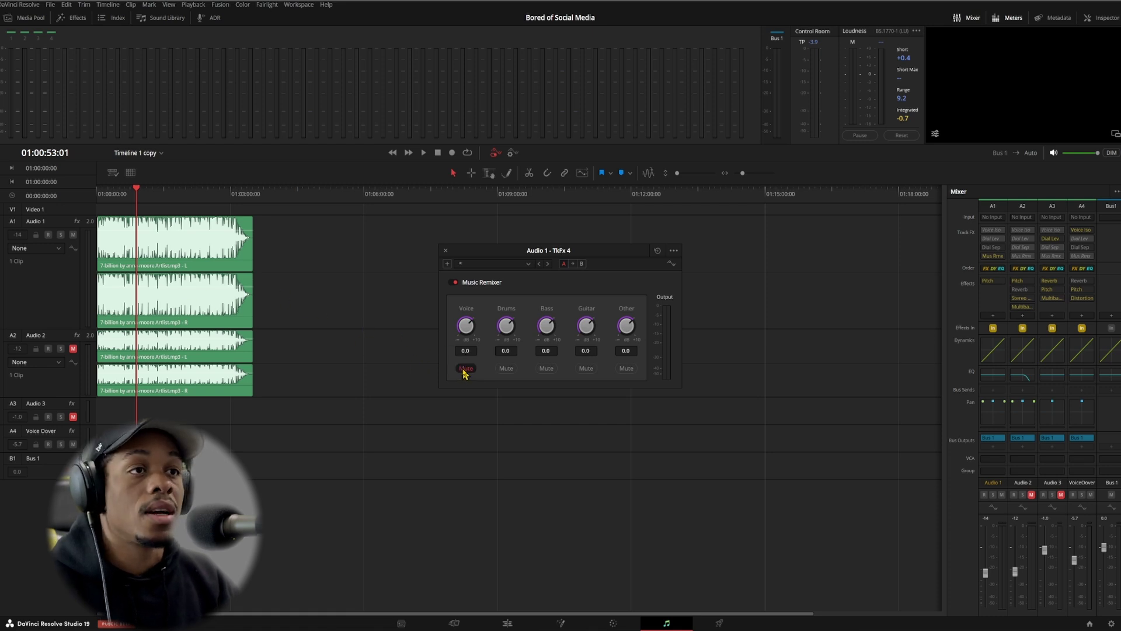
{"action": "left_click", "coordinate": [134, 198]}
{"action": "key", "text": "space"}
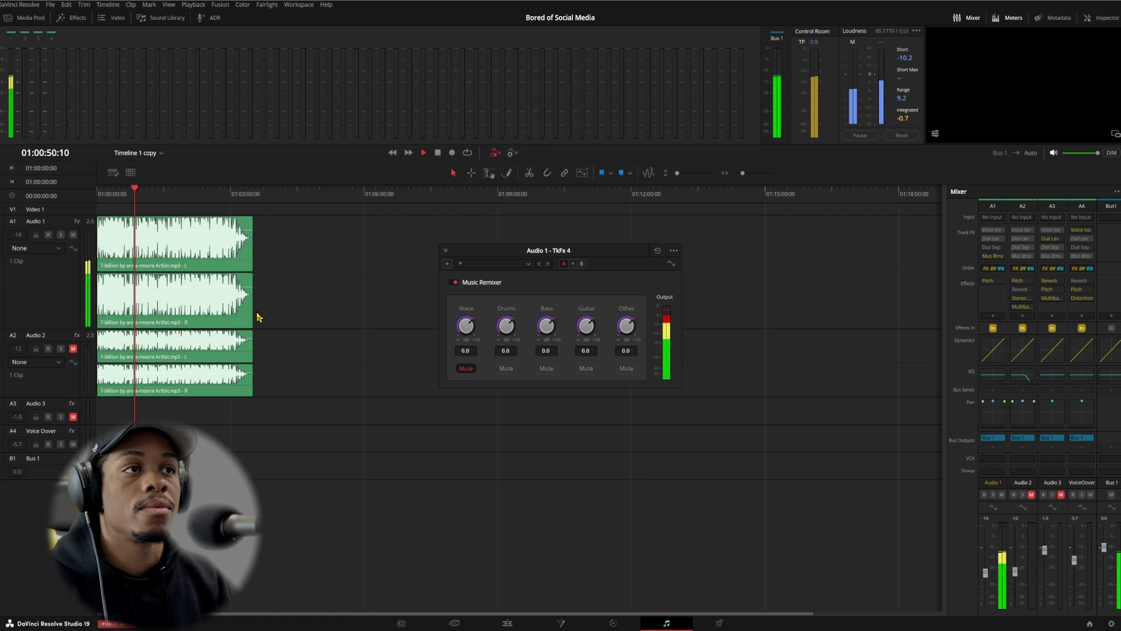
{"action": "scroll", "coordinate": [260, 315], "scroll_direction": "up", "scroll_amount": 3}
{"action": "scroll", "coordinate": [259, 316], "scroll_direction": "up", "scroll_amount": 1}
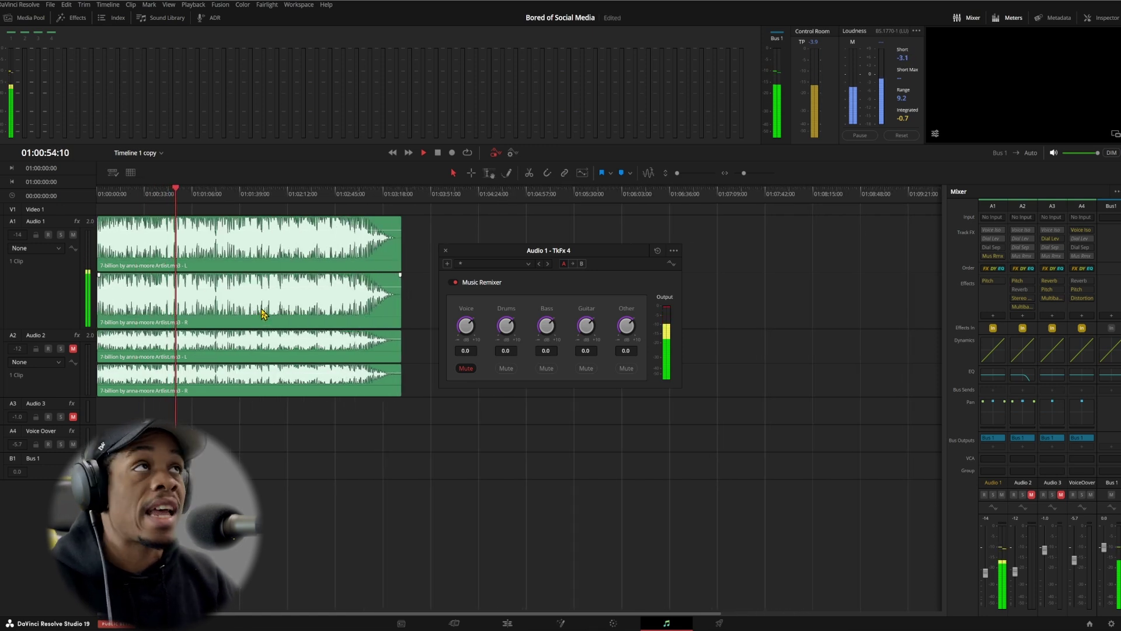
{"action": "key", "text": "space"}
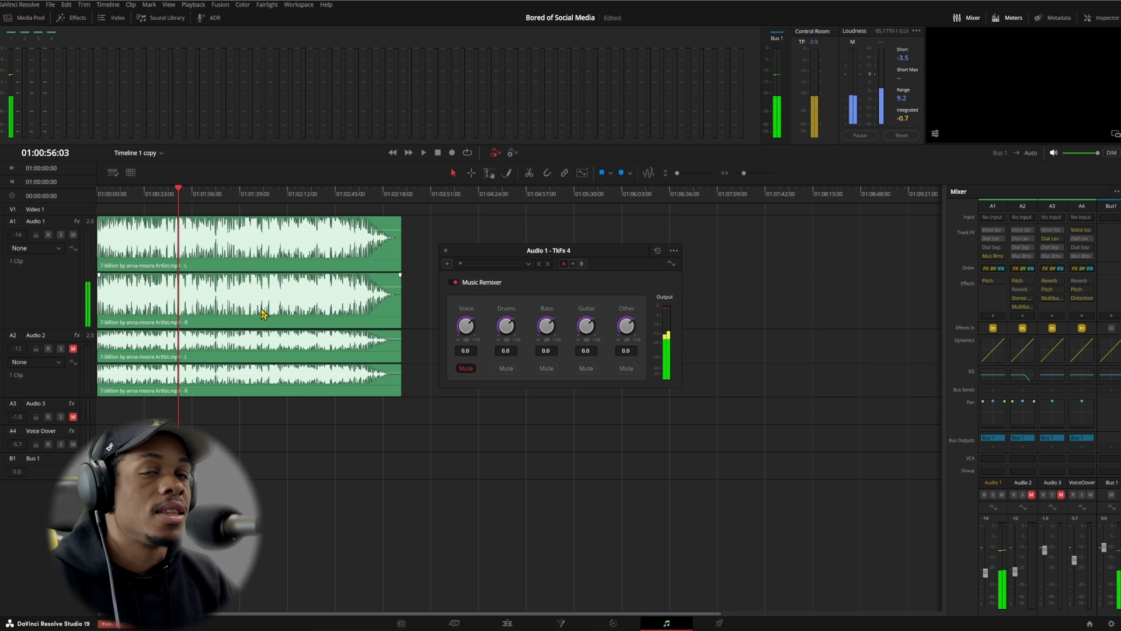
Toggle the vocals on and off during playback to compare, ending with Voice muted.
{"action": "key", "text": "space"}
{"action": "left_click", "coordinate": [466, 369]}
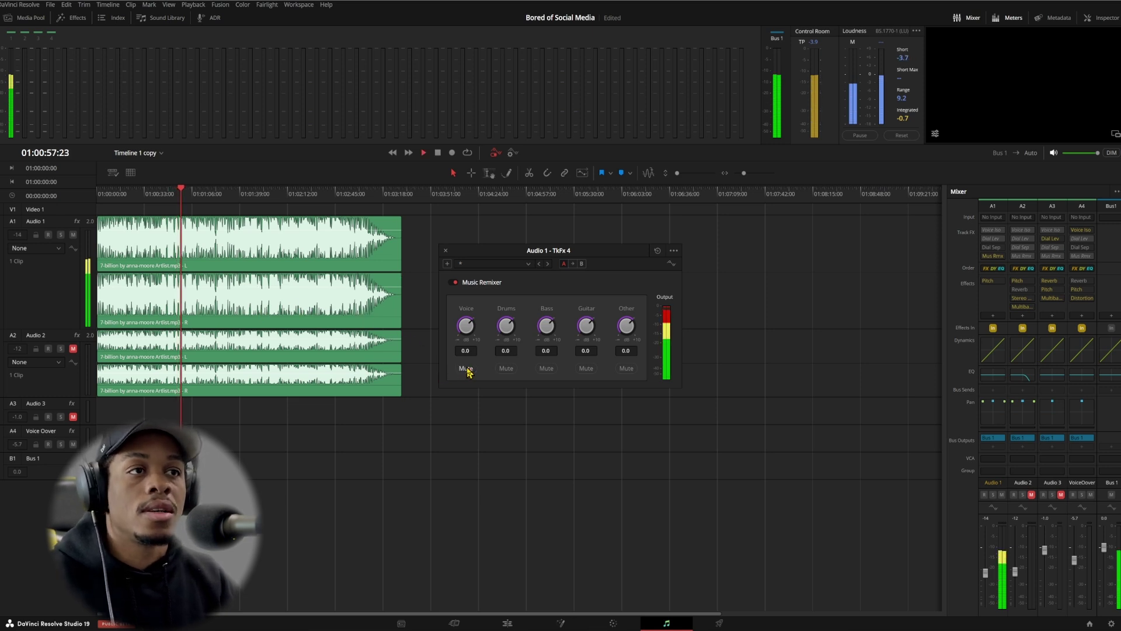
{"action": "left_click", "coordinate": [466, 368]}
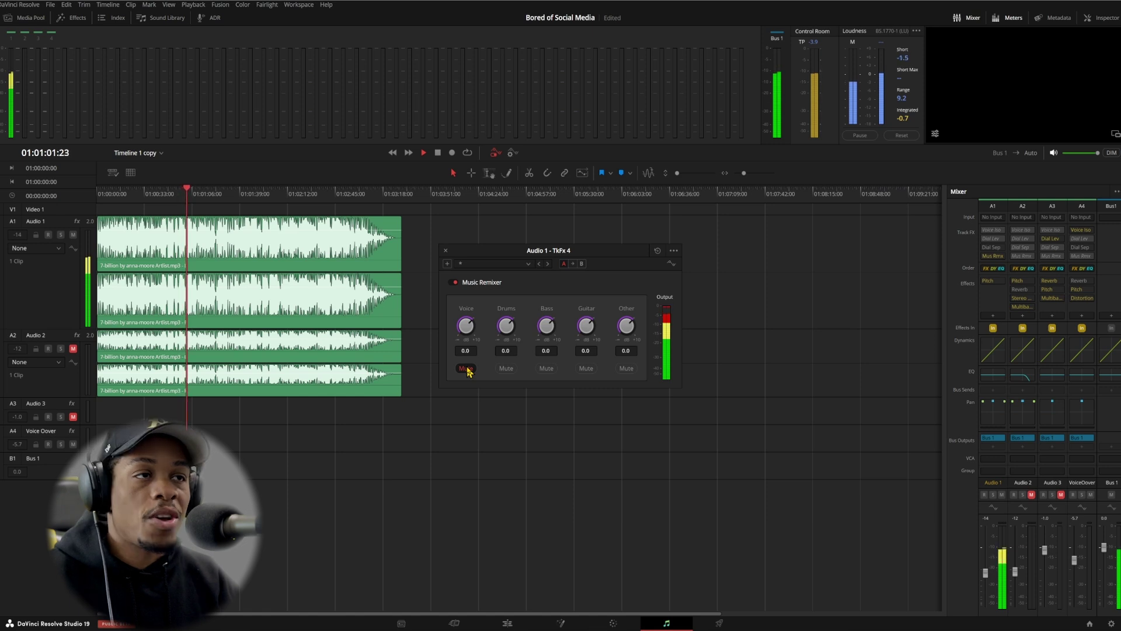
{"action": "left_click", "coordinate": [466, 369]}
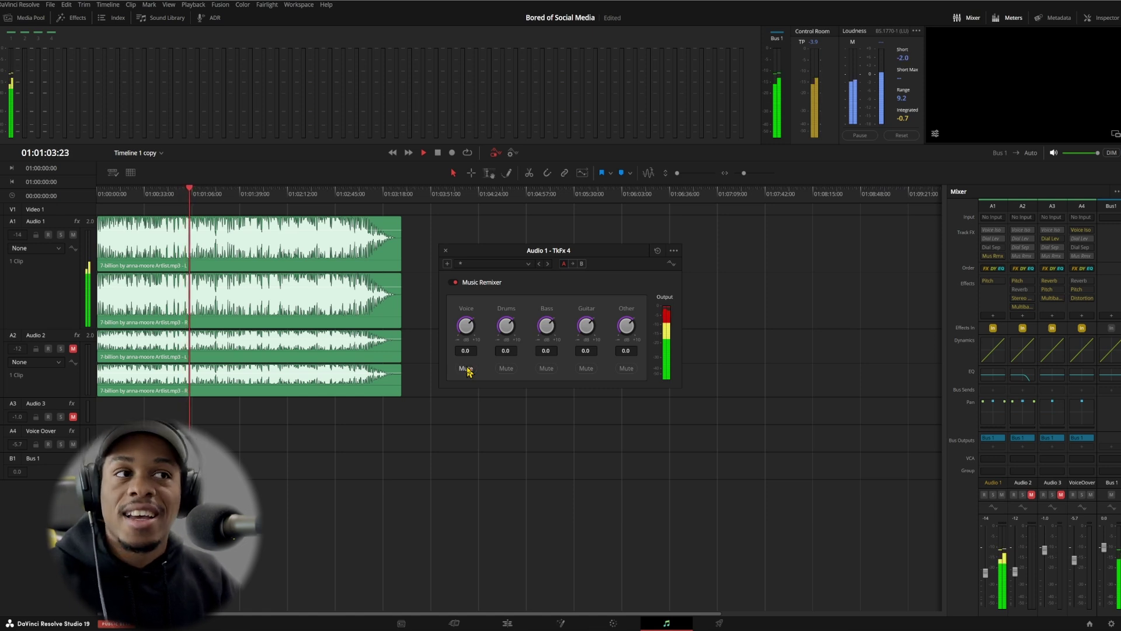
{"action": "left_click", "coordinate": [466, 368]}
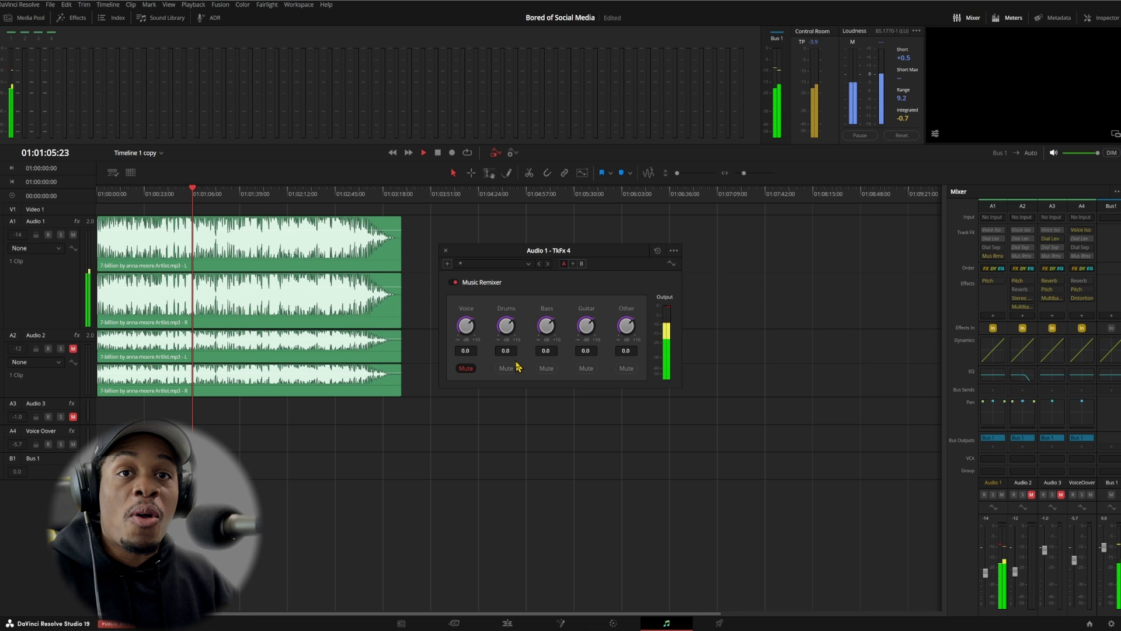
{"action": "key", "text": "space"}
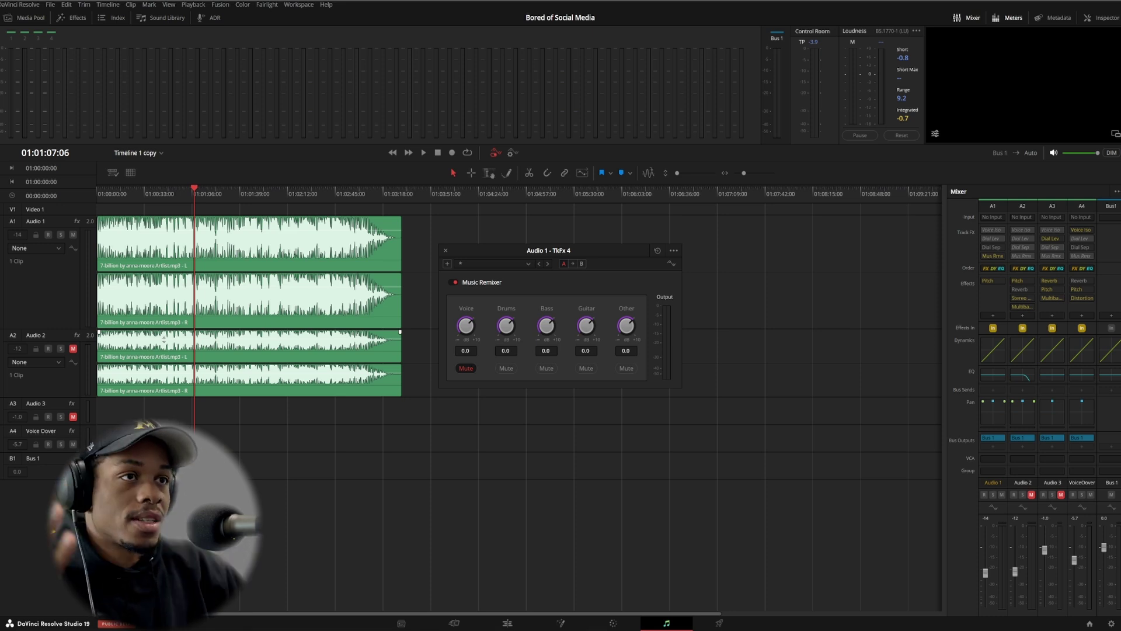
Unmute Audio 2, move the playhead to about 1:30, and open Audio 1's Pitch effect.
{"action": "left_click", "coordinate": [73, 349]}
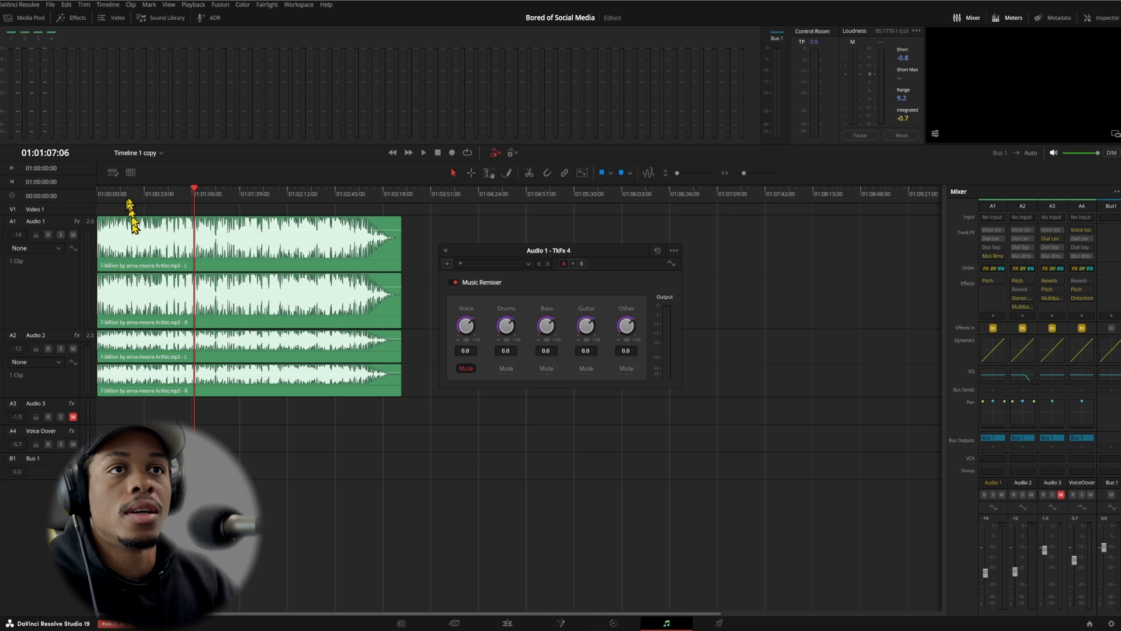
{"action": "left_click", "coordinate": [228, 195]}
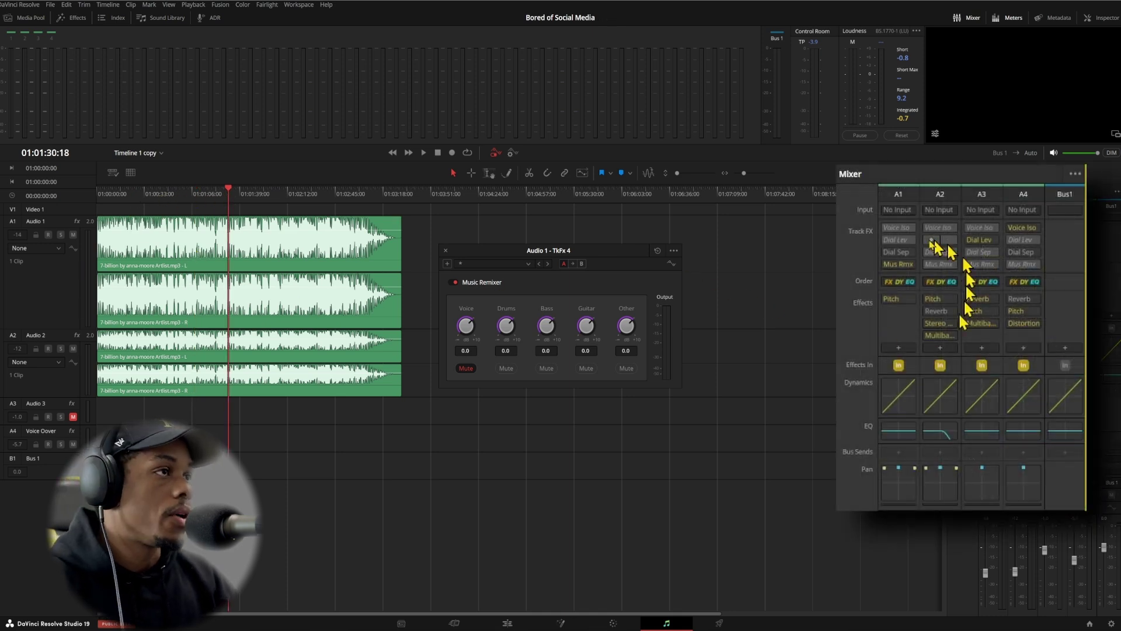
{"action": "mouse_move", "coordinate": [894, 308]}
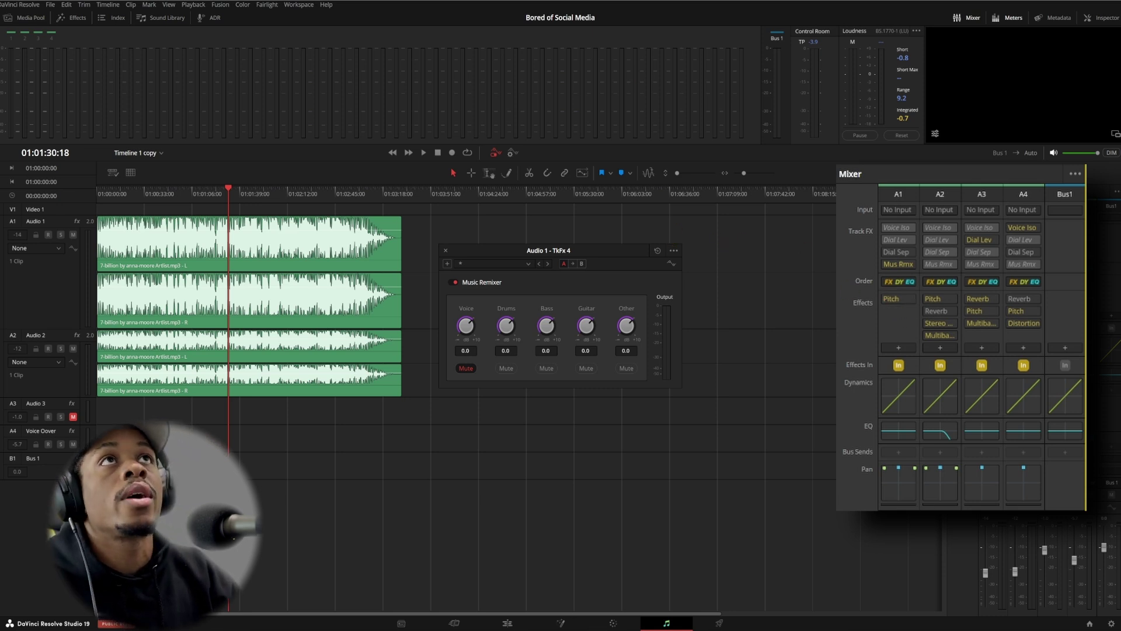
{"action": "left_click", "coordinate": [891, 299]}
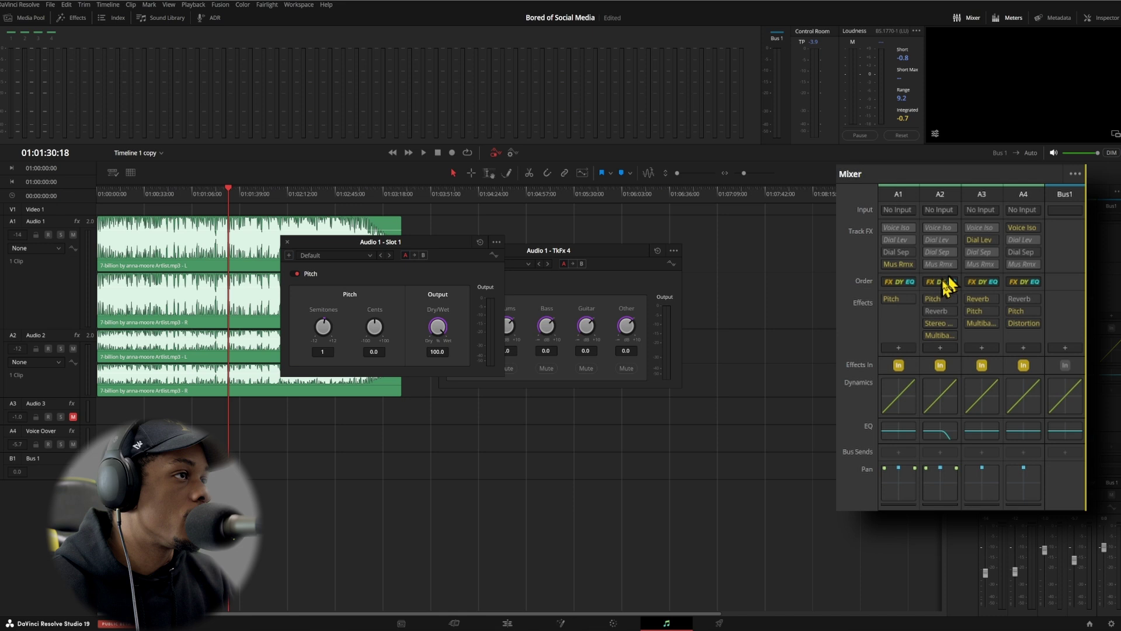
Open Audio 2's Pitch settings, then close both the Audio 2 and Audio 1 Pitch windows.
{"action": "mouse_move", "coordinate": [943, 254]}
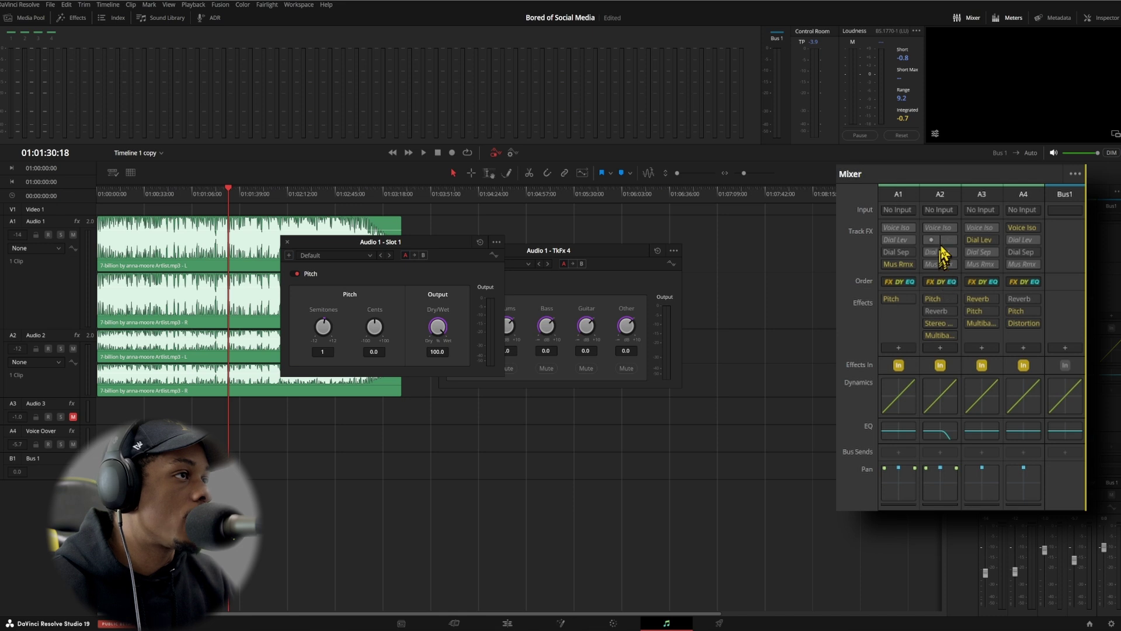
{"action": "left_click", "coordinate": [932, 298]}
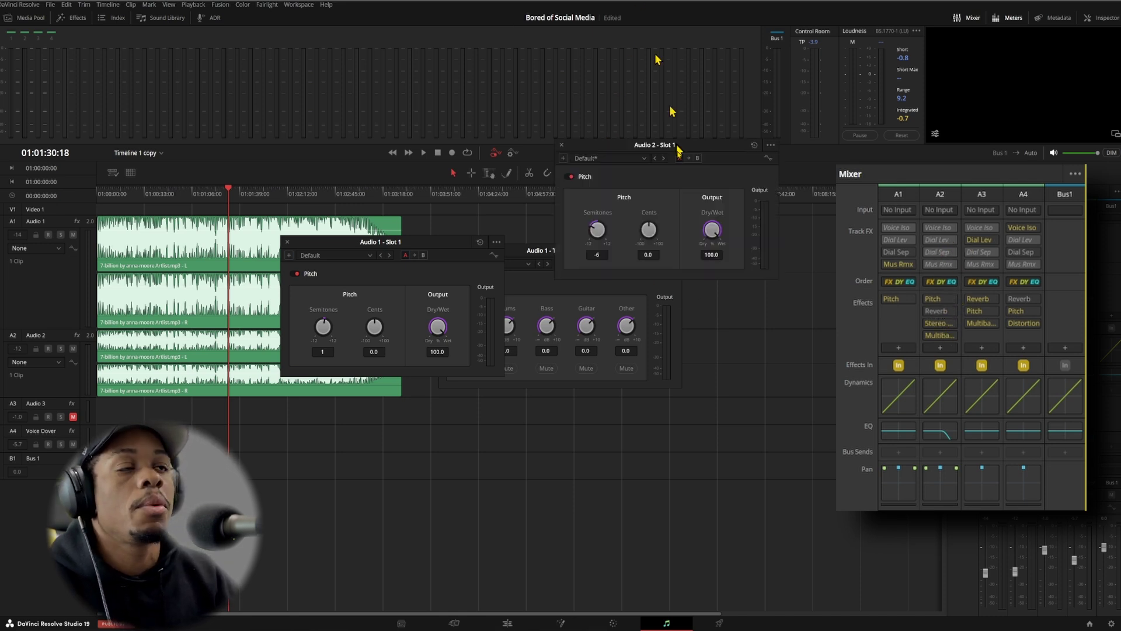
{"action": "left_click_drag", "start_coordinate": [681, 168], "coordinate": [576, 337]}
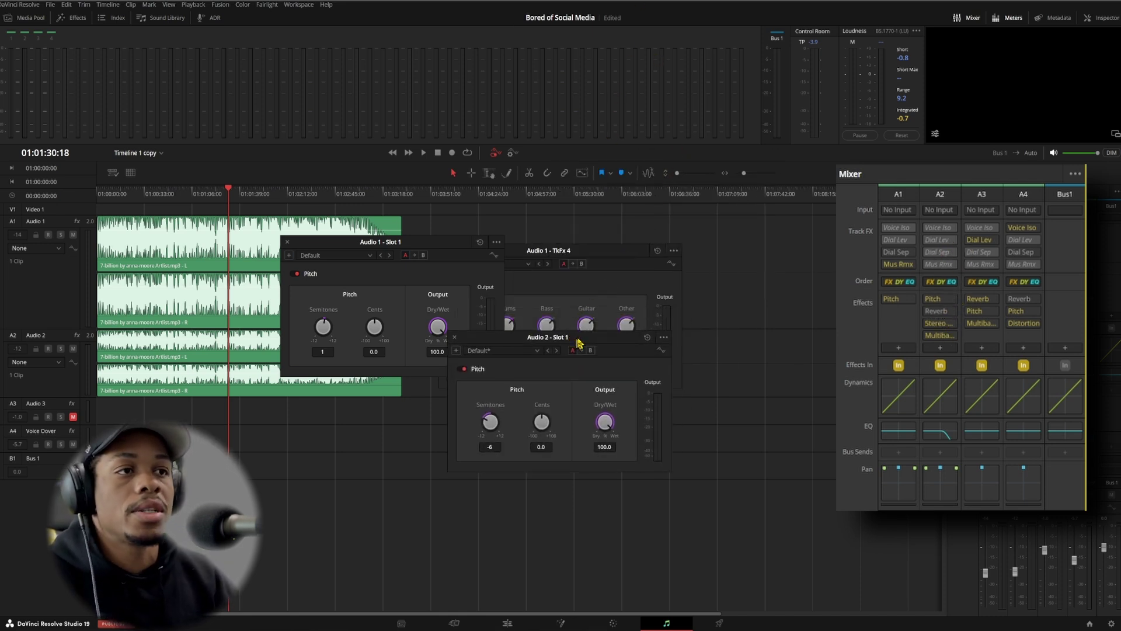
{"action": "left_click", "coordinate": [455, 337]}
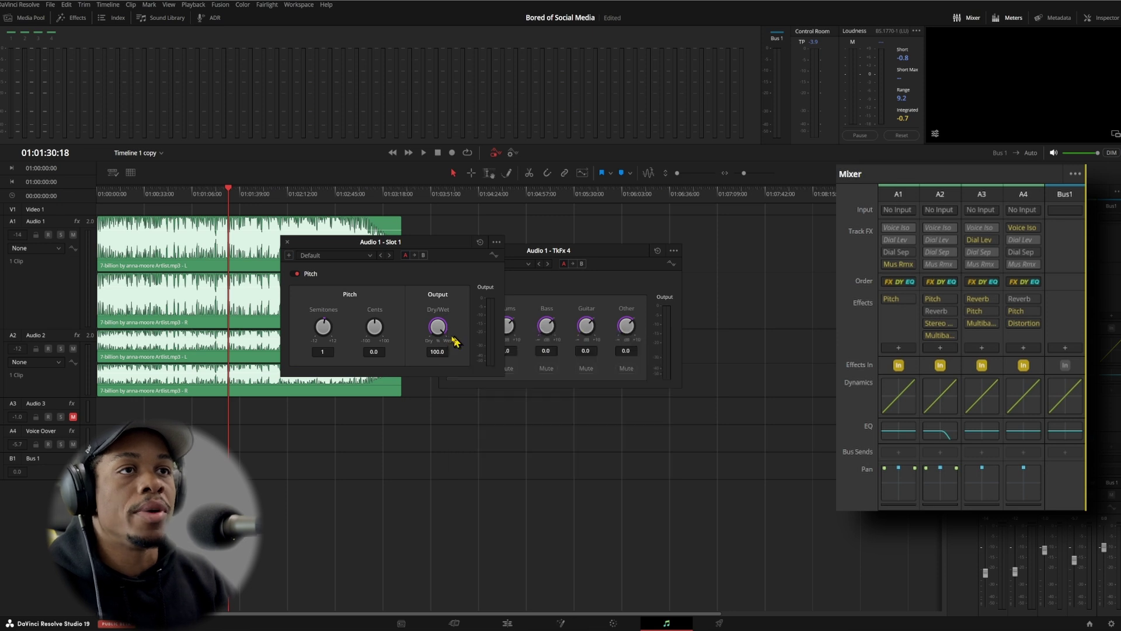
{"action": "left_click", "coordinate": [288, 242]}
Mute the Audio 2 track and play the song from about 01:02:01.
{"action": "left_click", "coordinate": [73, 348]}
{"action": "key", "text": "space"}
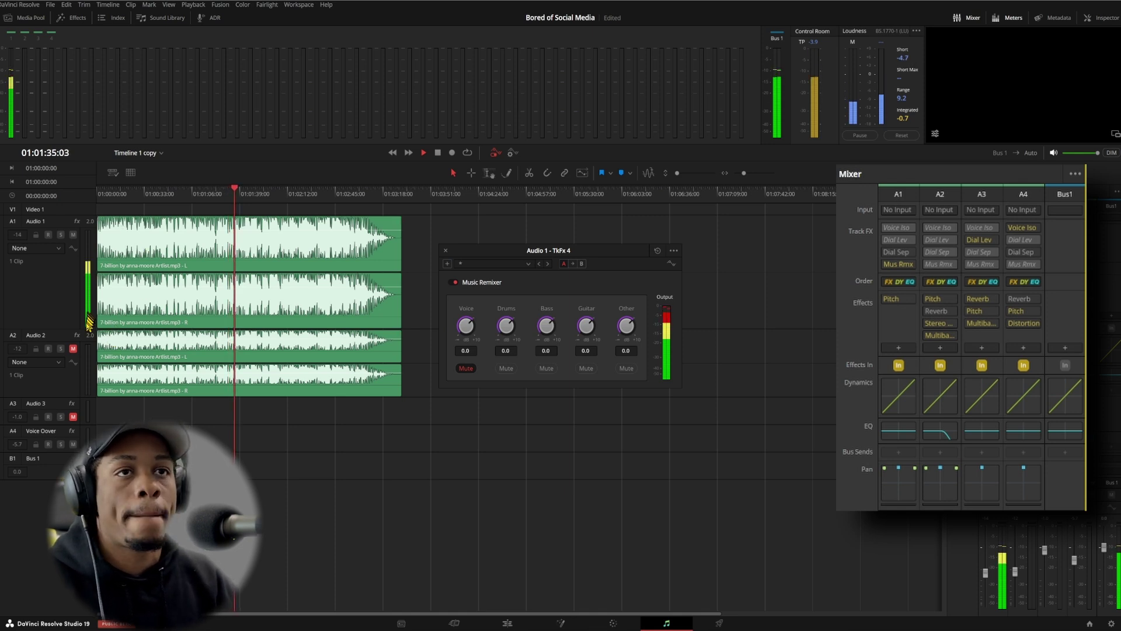
{"action": "left_click", "coordinate": [274, 194]}
{"action": "key", "text": "space"}
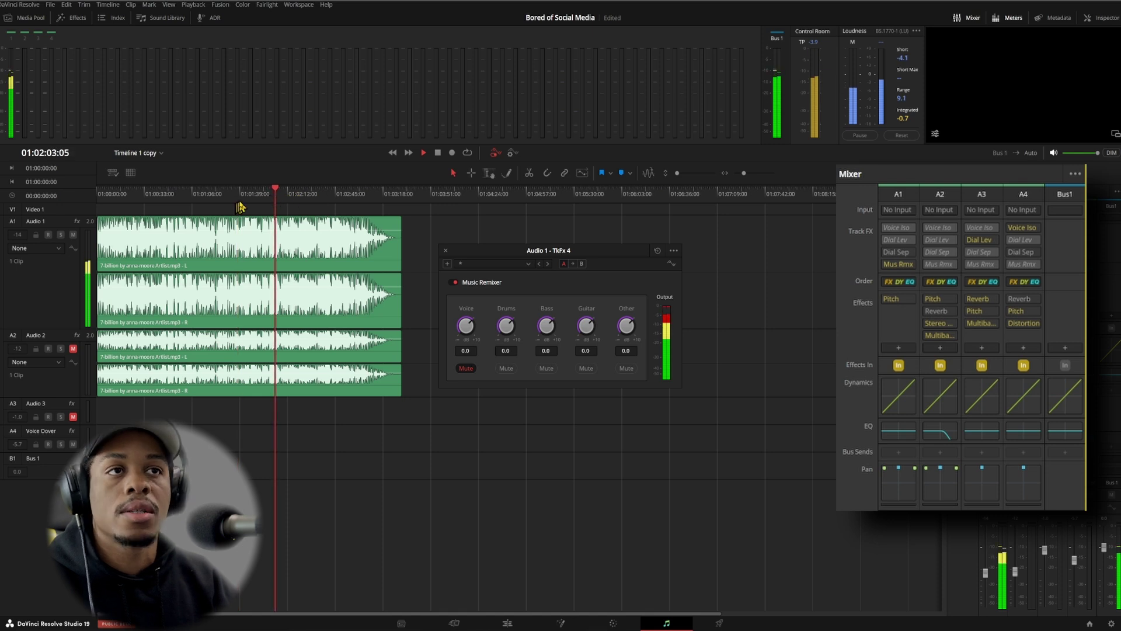
Unmute Audio 2, replay the section, then re-enable Audio 2's Music Remixer track effect.
{"action": "left_click", "coordinate": [74, 349]}
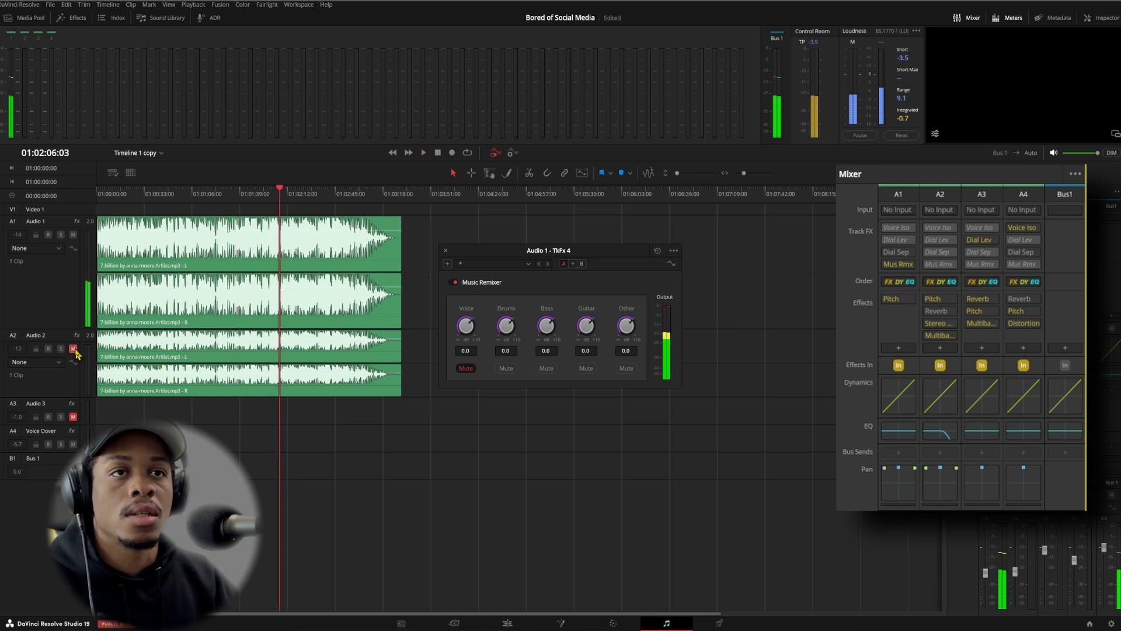
{"action": "left_click", "coordinate": [273, 196]}
{"action": "key", "text": "space"}
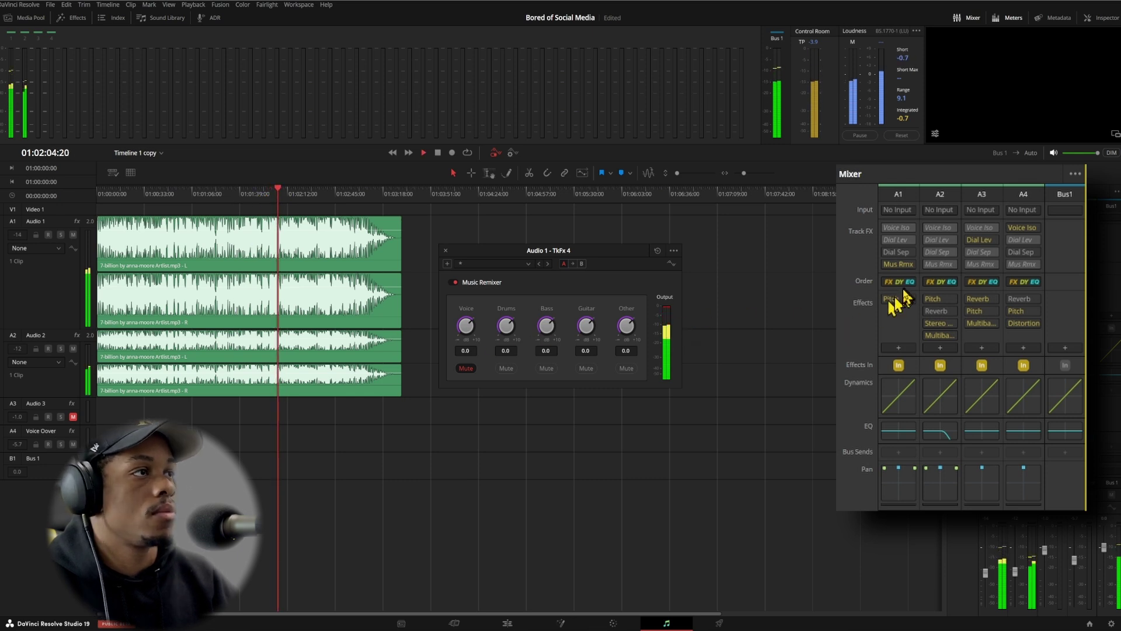
{"action": "mouse_move", "coordinate": [905, 311]}
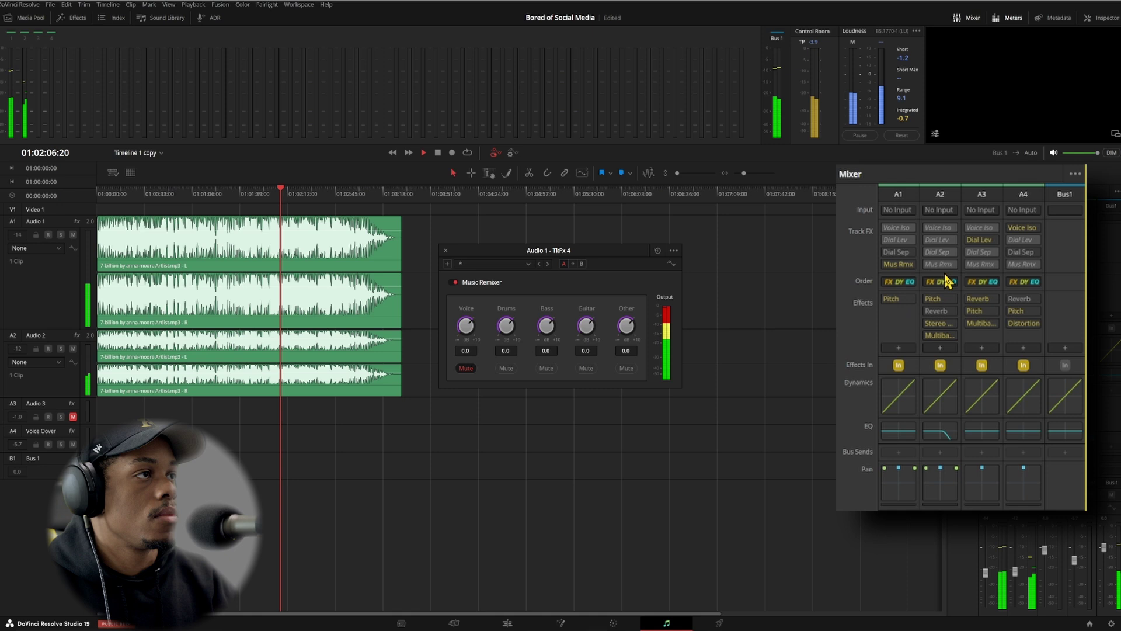
{"action": "key", "text": "space"}
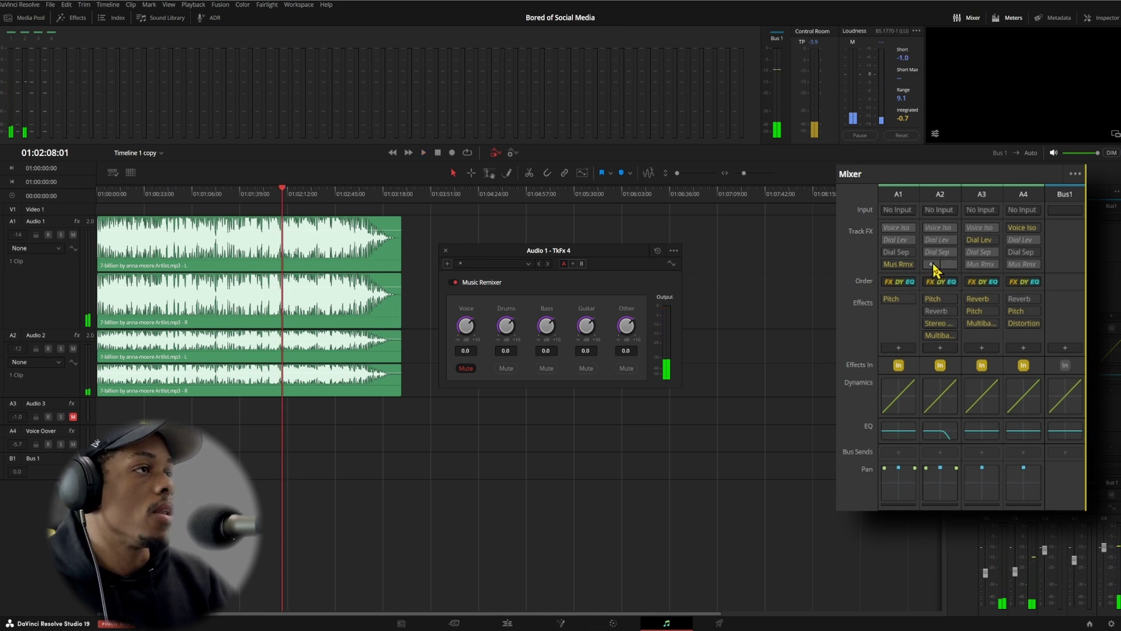
{"action": "left_click", "coordinate": [932, 264]}
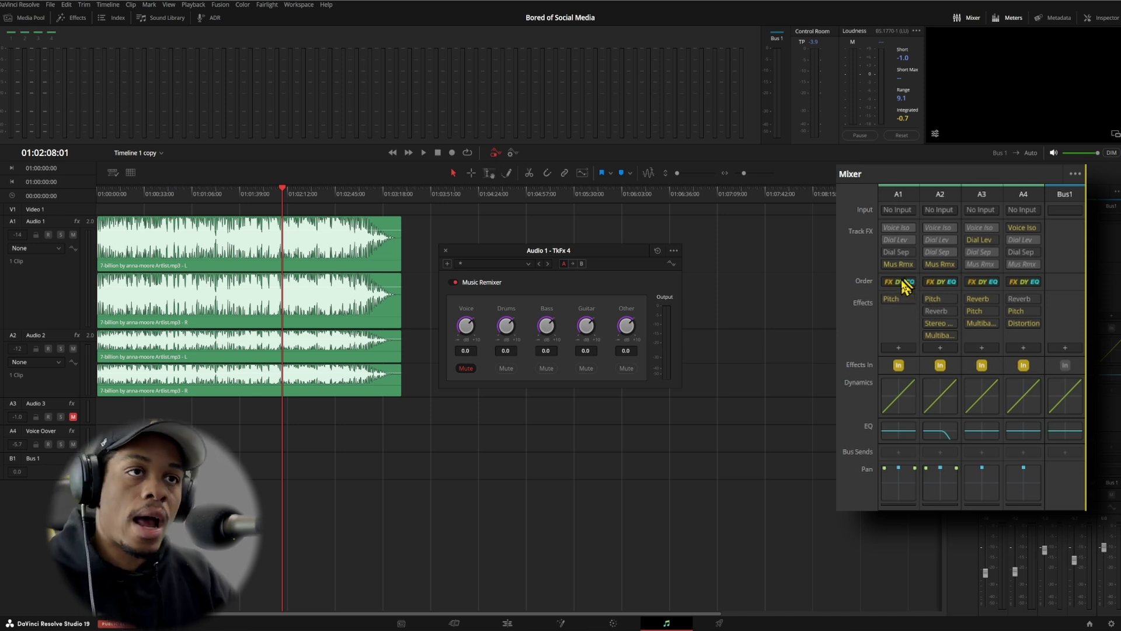
Open Audio 2's Music Remixer below Audio 1's, unmute its Voice stem, and arrange both windows.
{"action": "left_click", "coordinate": [950, 265]}
{"action": "left_click_drag", "start_coordinate": [601, 266], "coordinate": [718, 387]}
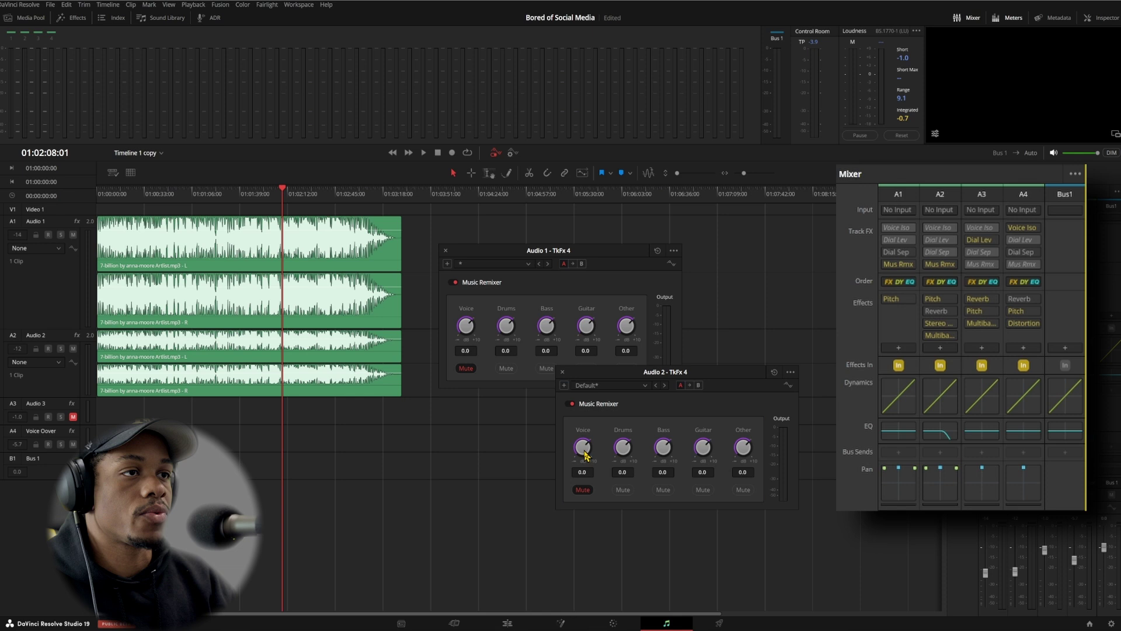
{"action": "left_click", "coordinate": [581, 491]}
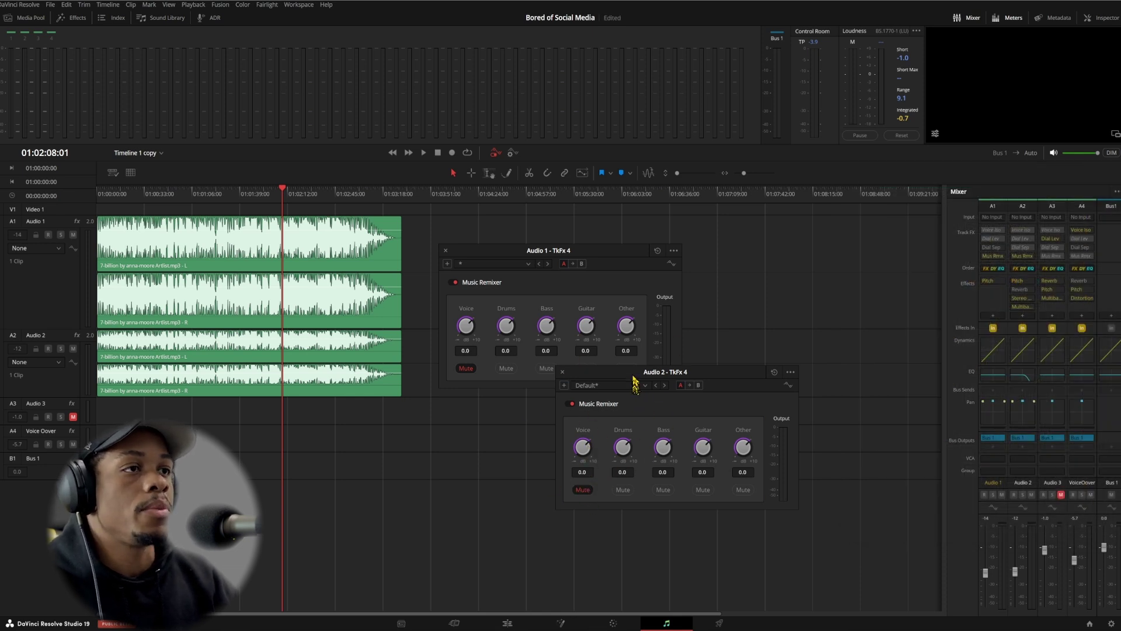
{"action": "left_click_drag", "start_coordinate": [632, 377], "coordinate": [610, 400]}
{"action": "left_click", "coordinate": [561, 513]}
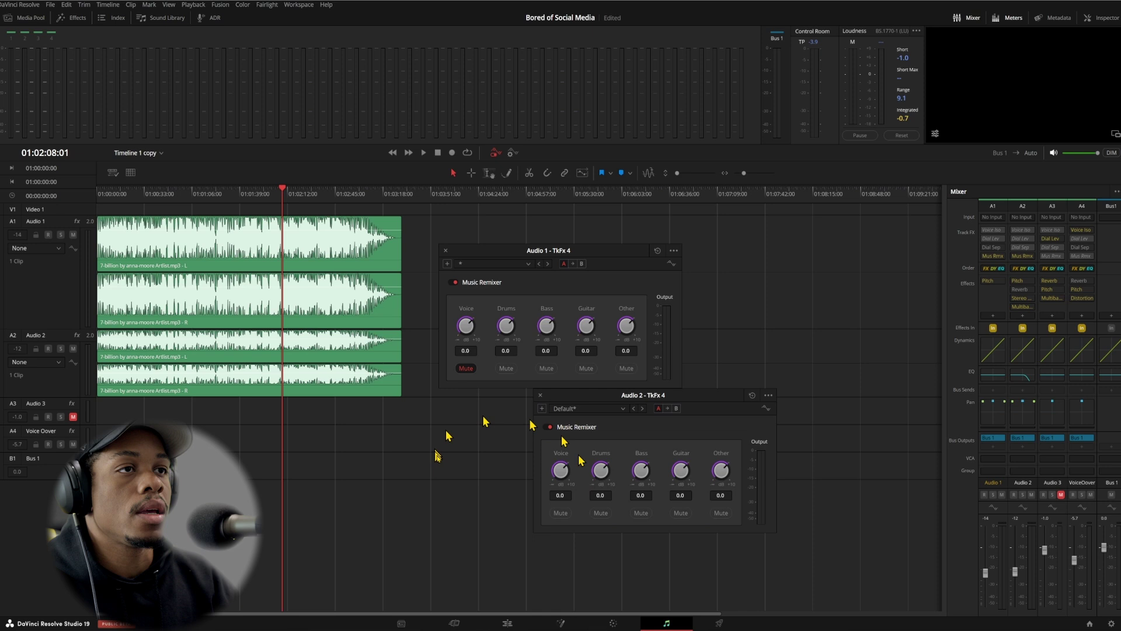
{"action": "left_click_drag", "start_coordinate": [461, 250], "coordinate": [408, 209]}
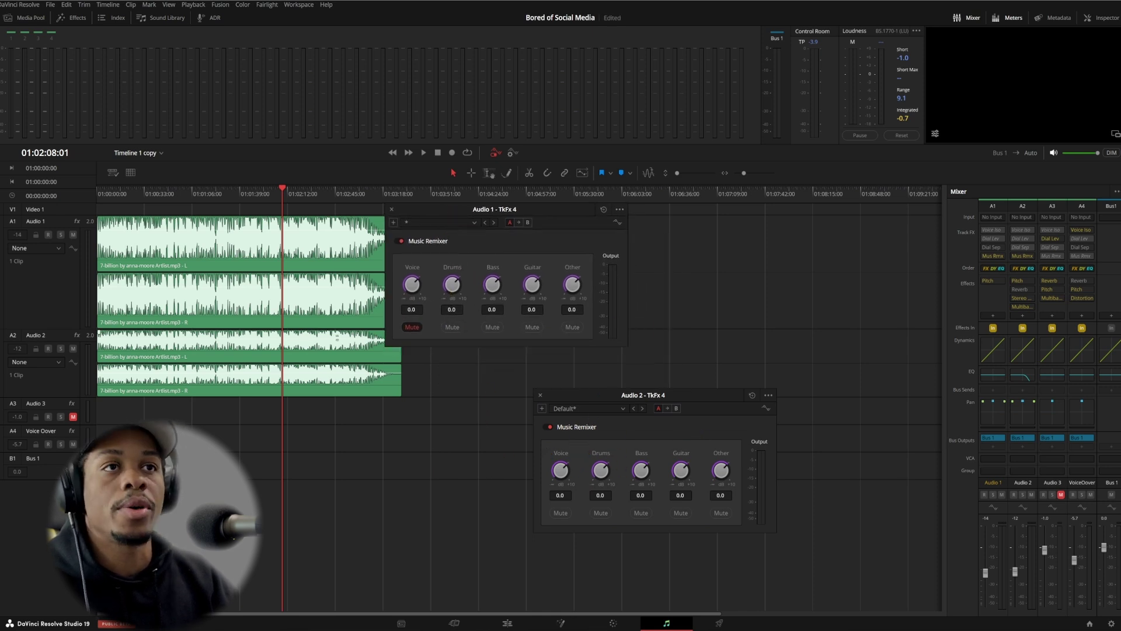
{"action": "left_click", "coordinate": [268, 196]}
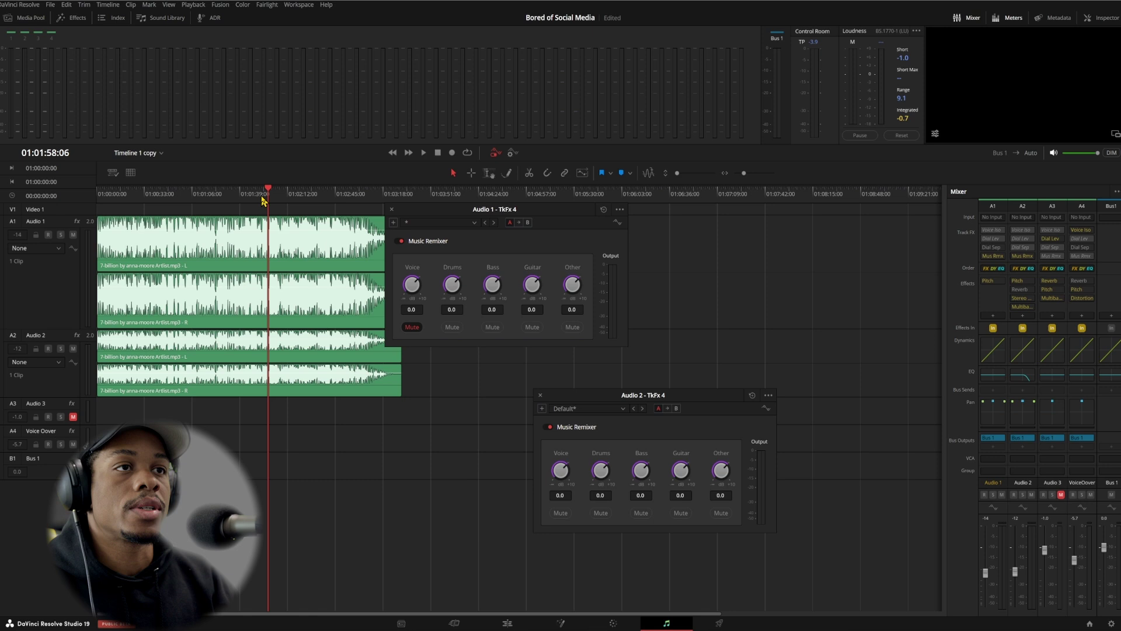
During playback, toggle Audio 2's voice stem, then mute the Audio 2 track and restore Audio 1's vocals.
{"action": "key", "text": "space"}
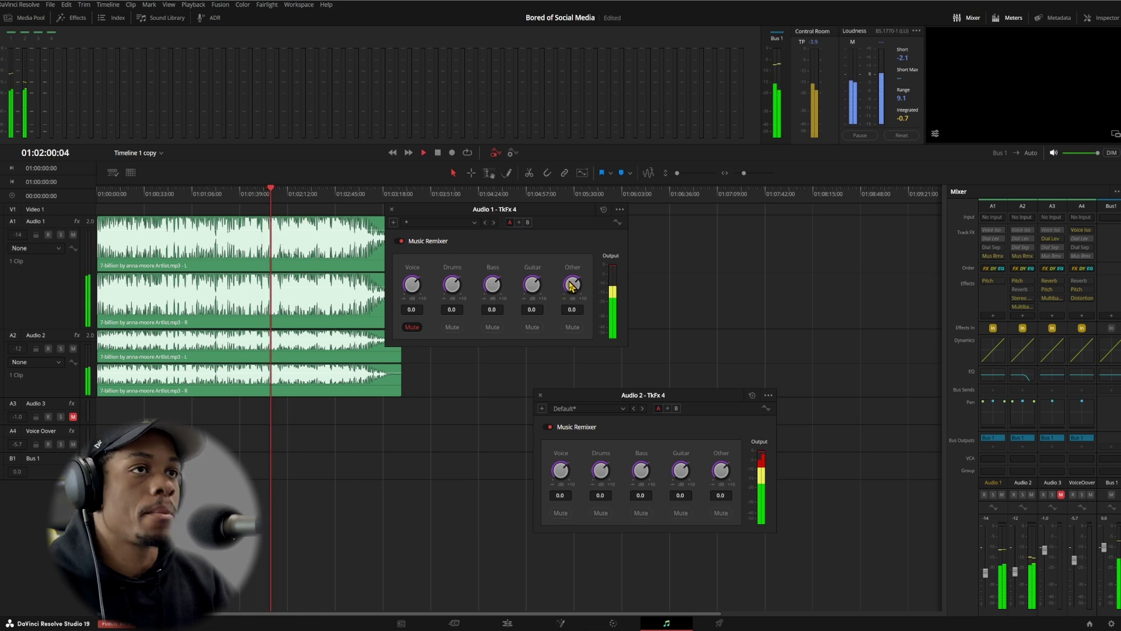
{"action": "left_click", "coordinate": [560, 514]}
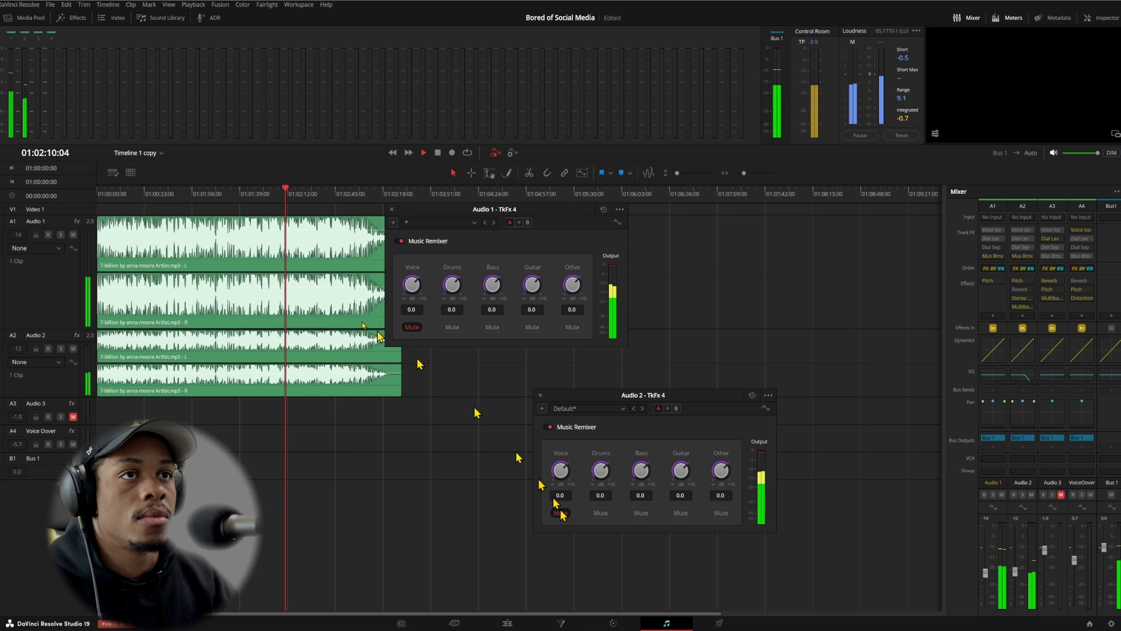
{"action": "left_click", "coordinate": [112, 194]}
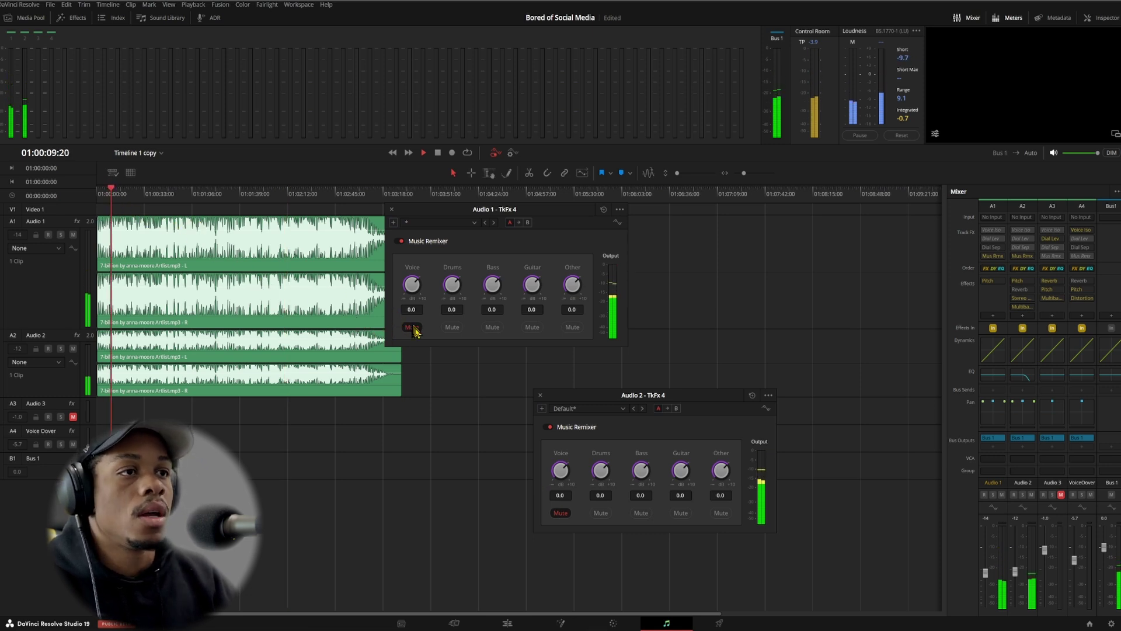
{"action": "left_click", "coordinate": [560, 513]}
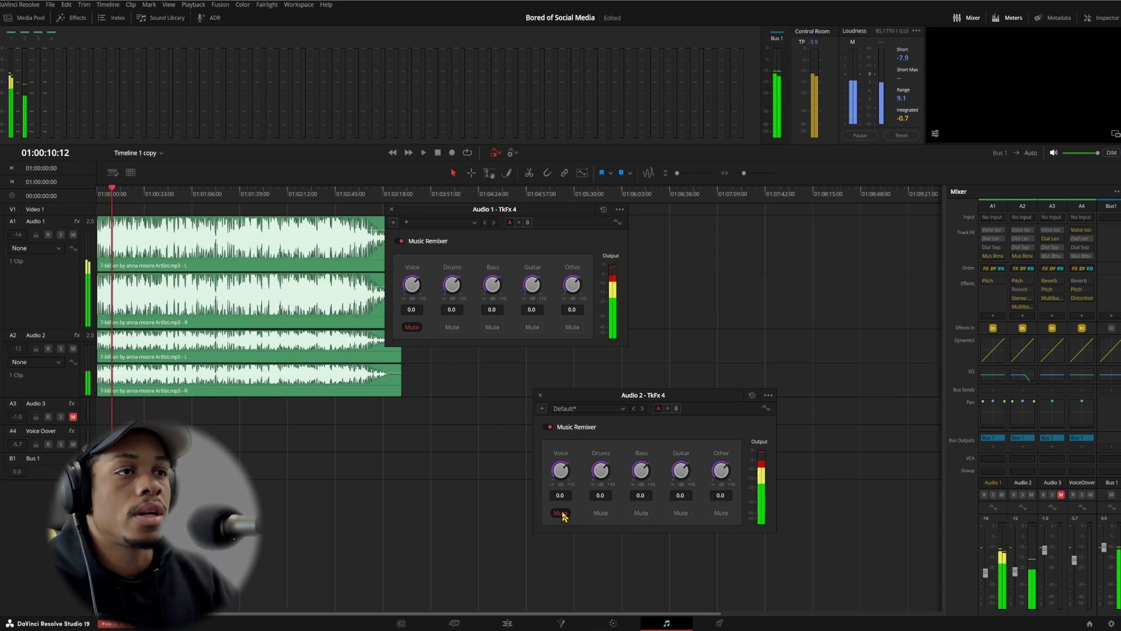
{"action": "left_click", "coordinate": [73, 349]}
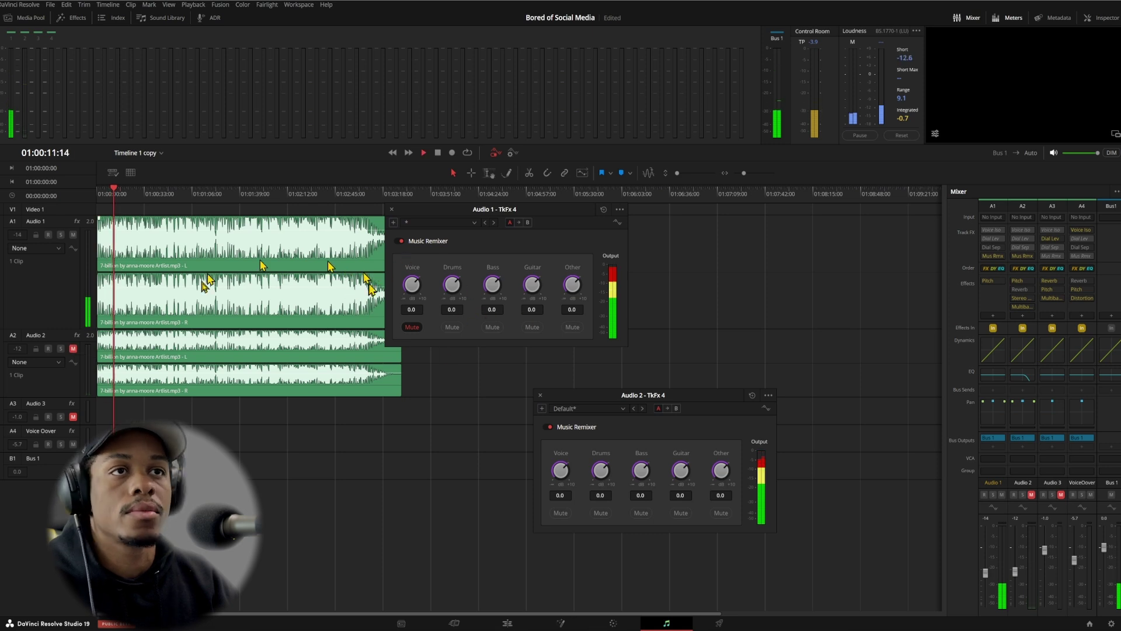
{"action": "left_click", "coordinate": [412, 327]}
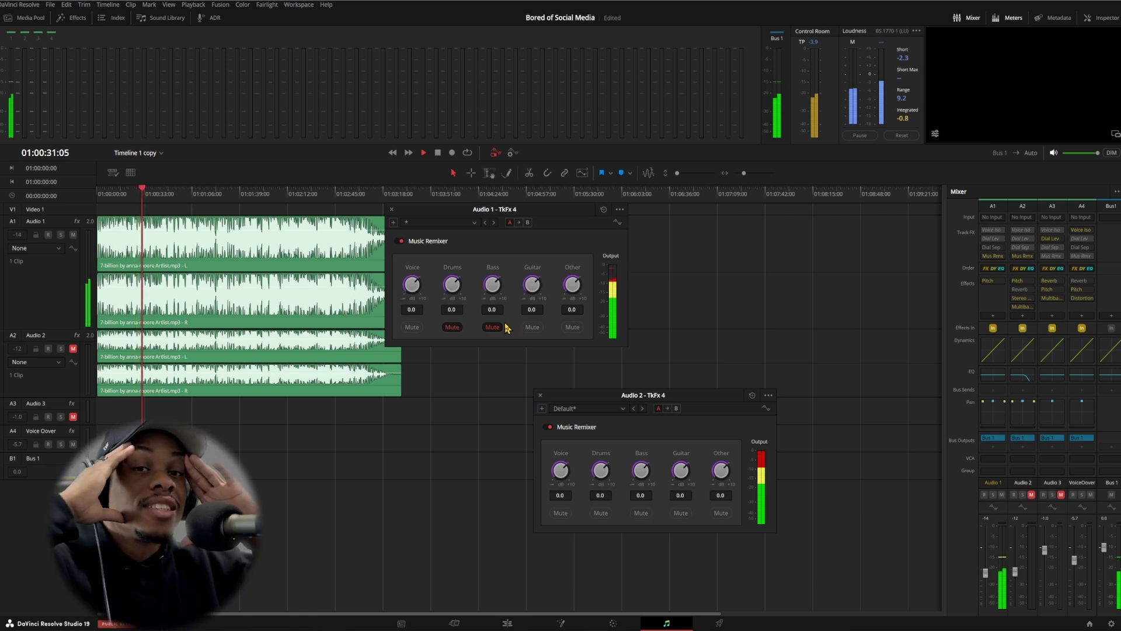
Mute the Other stem in Audio 1's Music Remixer, leaving Voice and Guitar audible.
{"action": "left_click", "coordinate": [574, 328]}
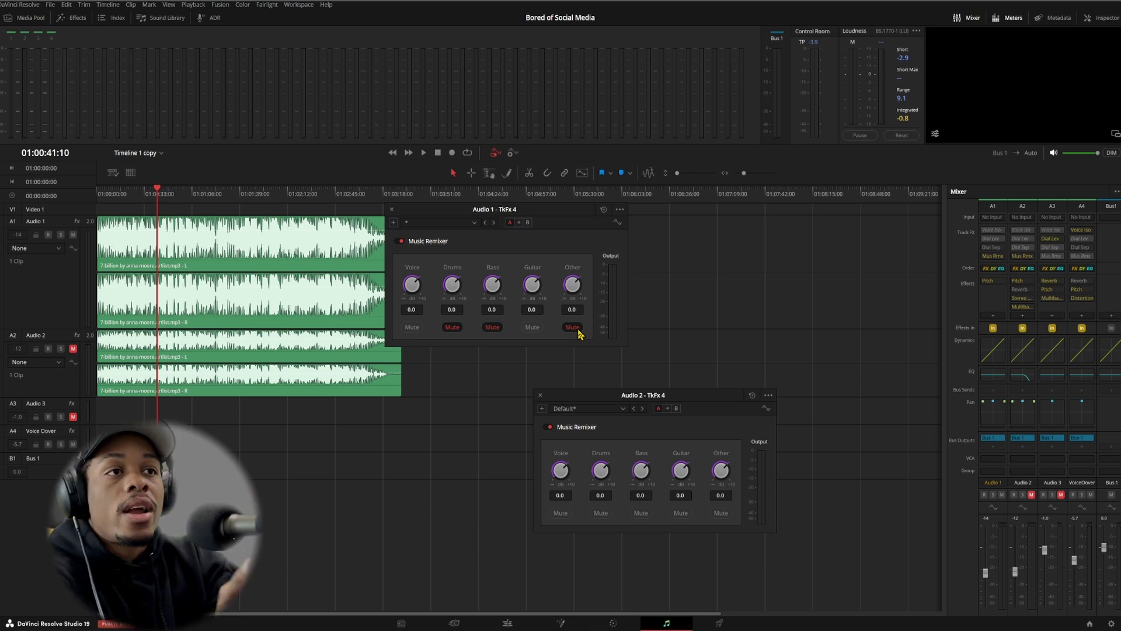
Start playback, unmute the Audio 2 track and mute its Voice stem.
{"action": "key", "text": "space"}
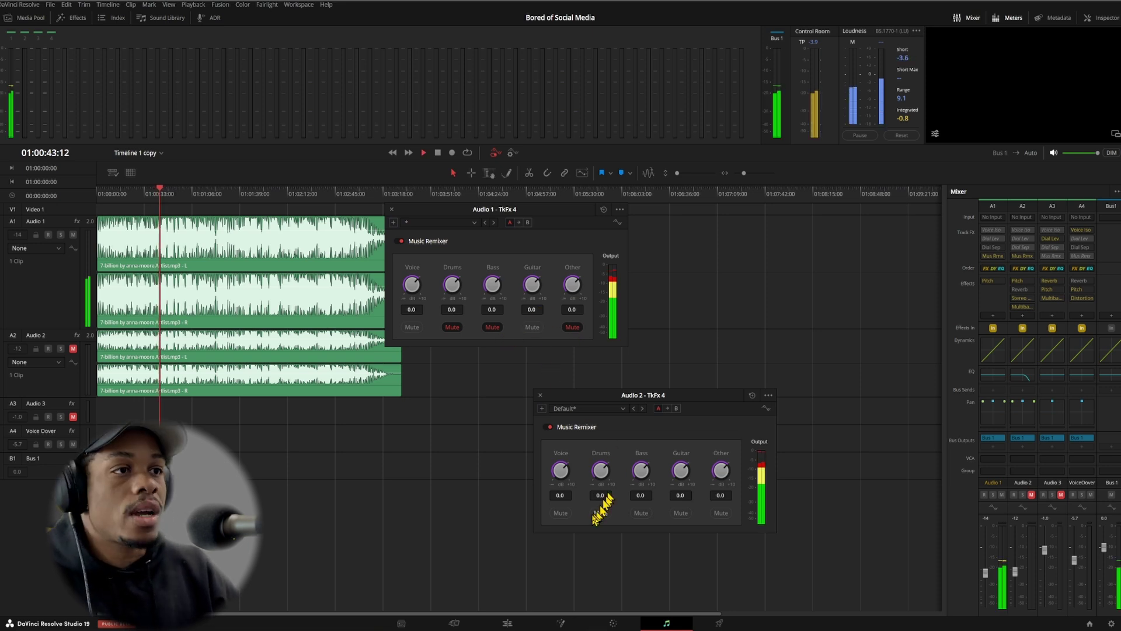
{"action": "left_click", "coordinate": [73, 349]}
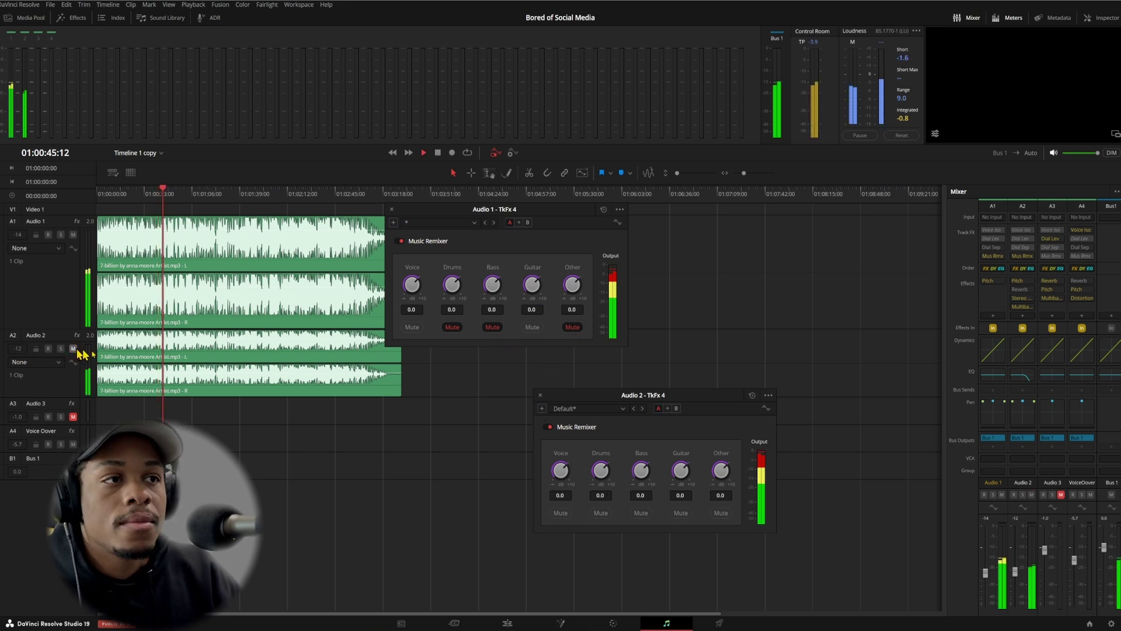
{"action": "left_click", "coordinate": [560, 513]}
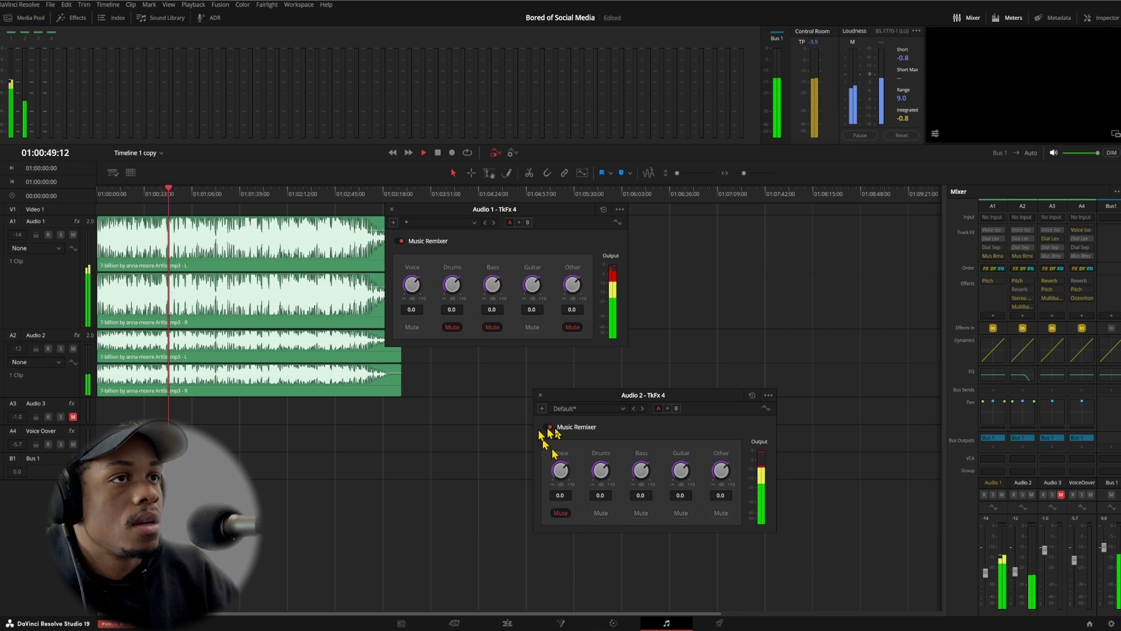
Unmute the Bass, Drums and Other stems on Audio 1.
{"action": "left_click", "coordinate": [491, 328]}
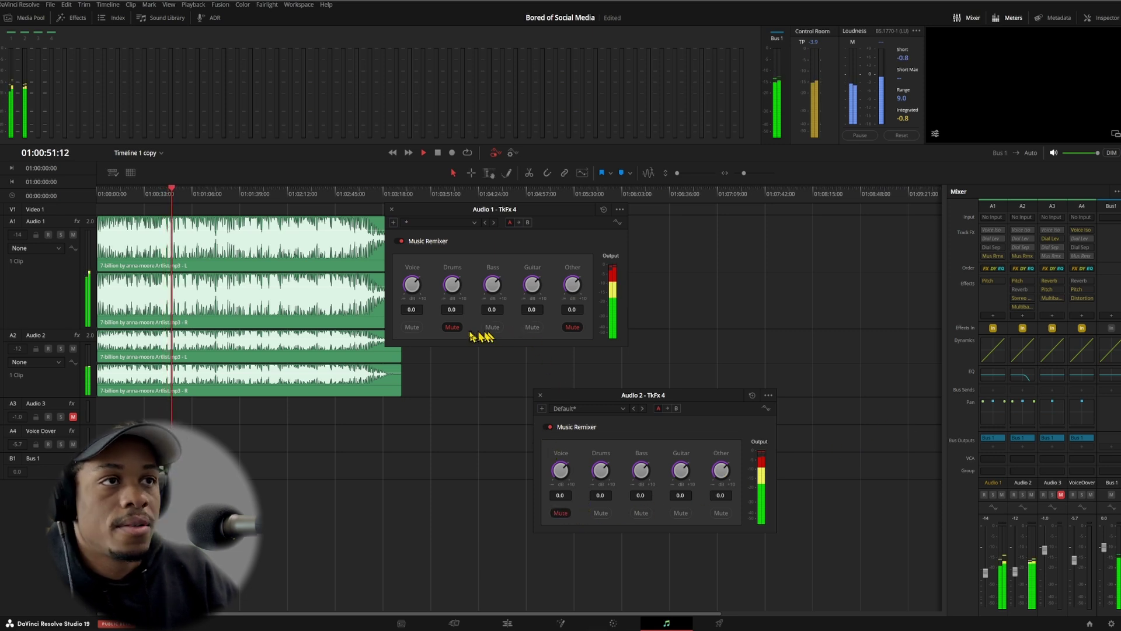
{"action": "left_click", "coordinate": [452, 328]}
{"action": "left_click", "coordinate": [574, 327]}
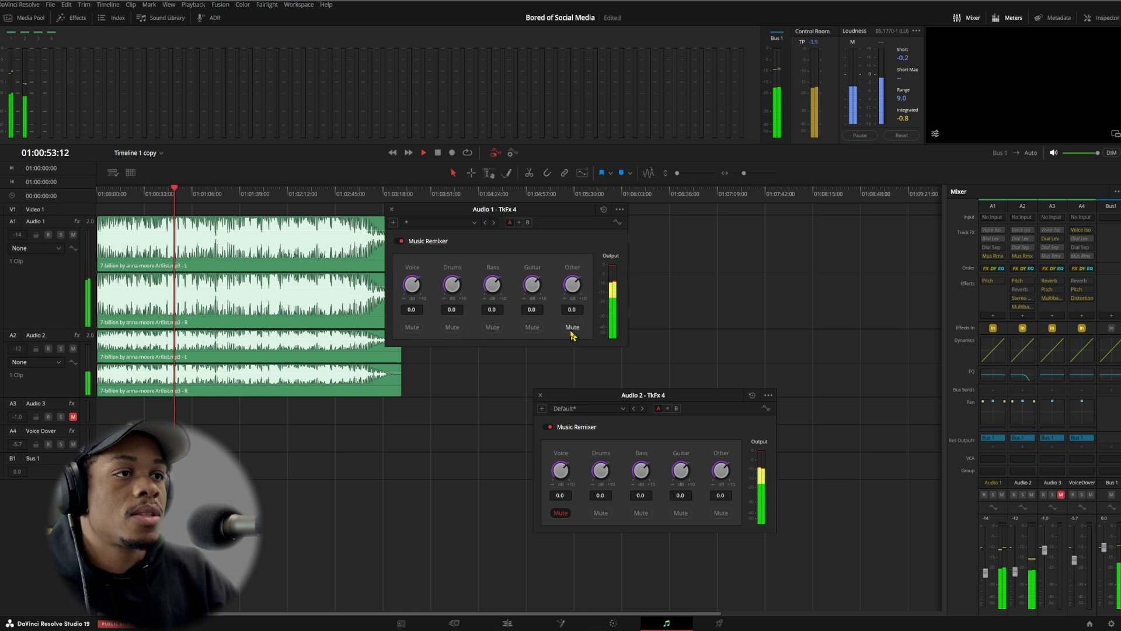